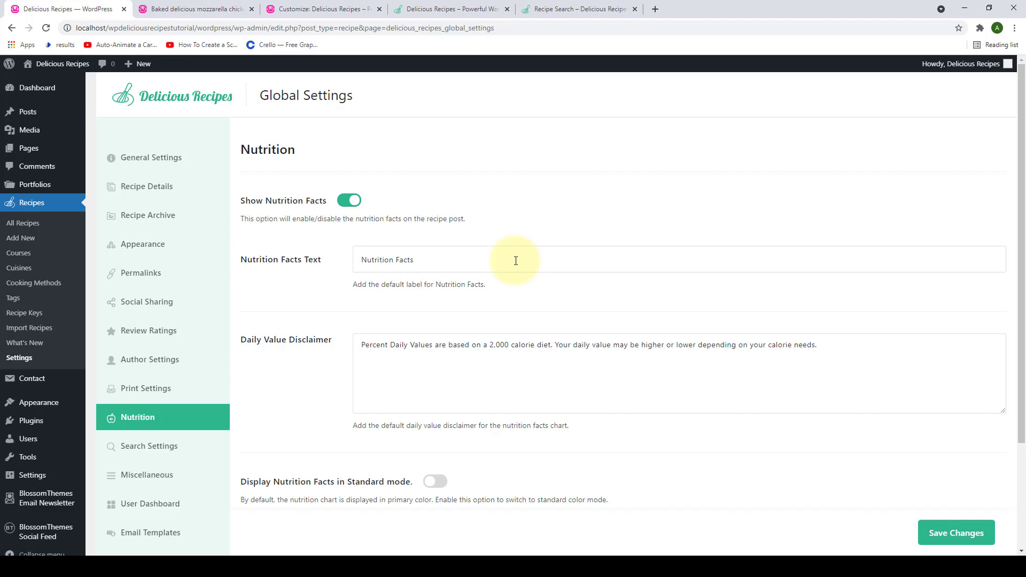
Open Search Settings from the Delicious Recipes Global Settings sidebar.
{"action": "scroll", "coordinate": [515, 260], "scroll_direction": "down", "scroll_amount": 1}
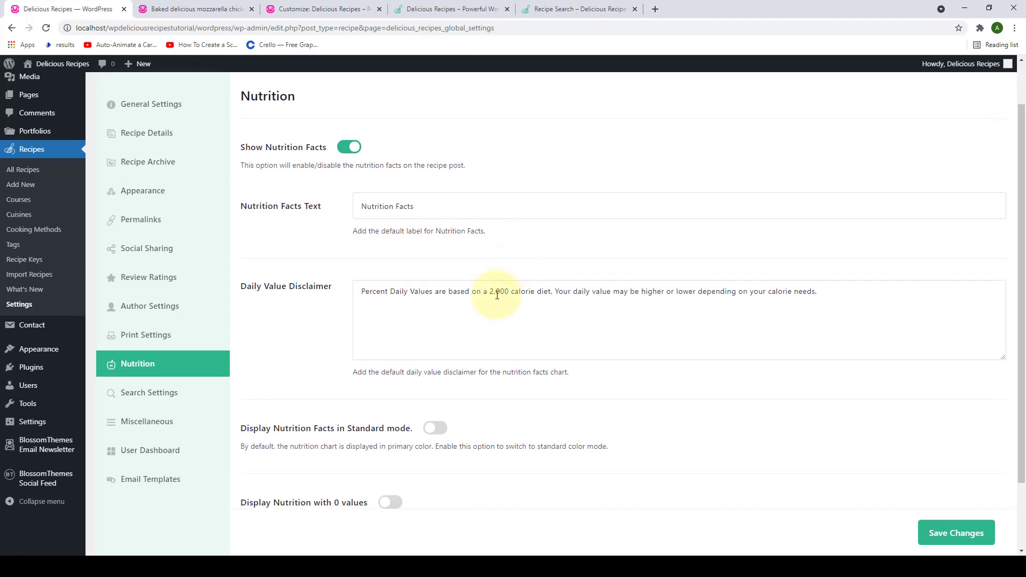
{"action": "left_click", "coordinate": [178, 395]}
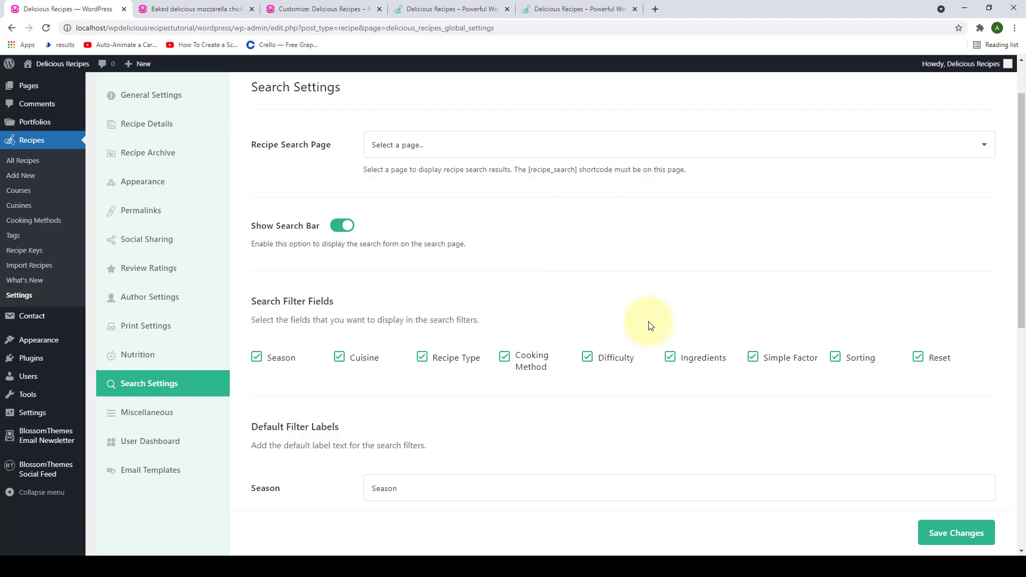
Open the demo site's Recipe Search page and try its search box without searching.
{"action": "left_click", "coordinate": [432, 4]}
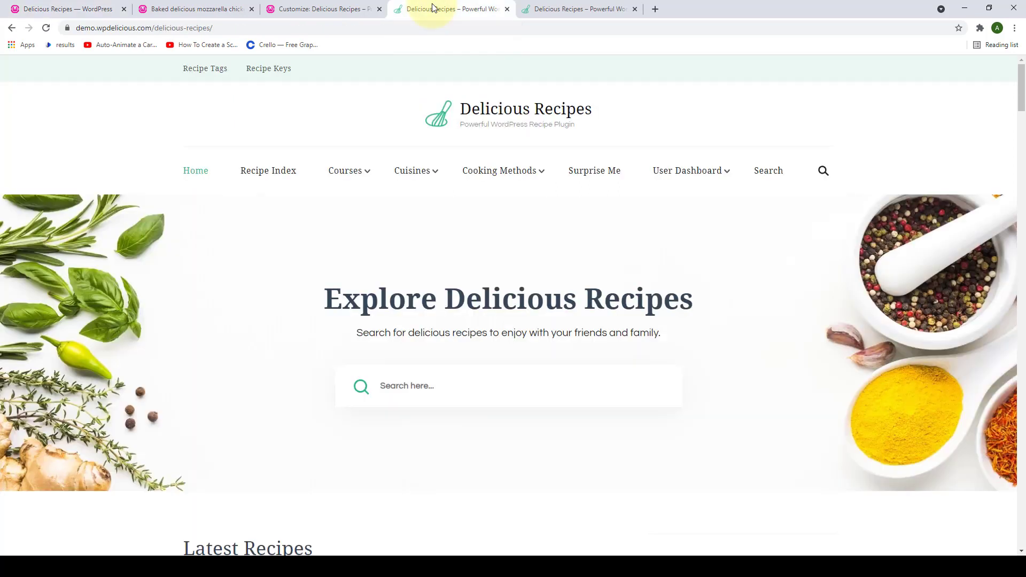
{"action": "left_click", "coordinate": [773, 178]}
{"action": "scroll", "coordinate": [773, 178], "scroll_direction": "down", "scroll_amount": 4}
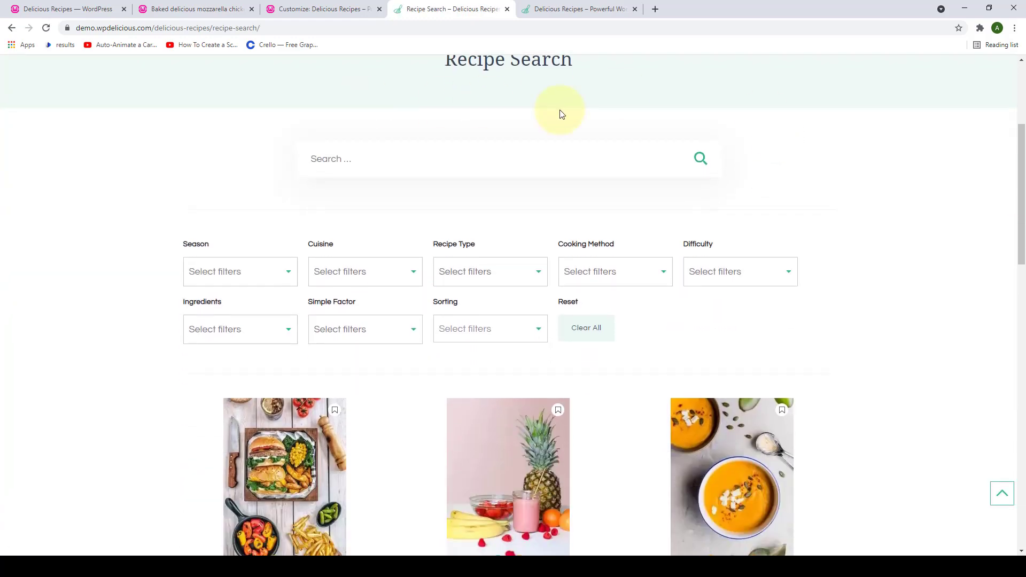
{"action": "left_click", "coordinate": [551, 158]}
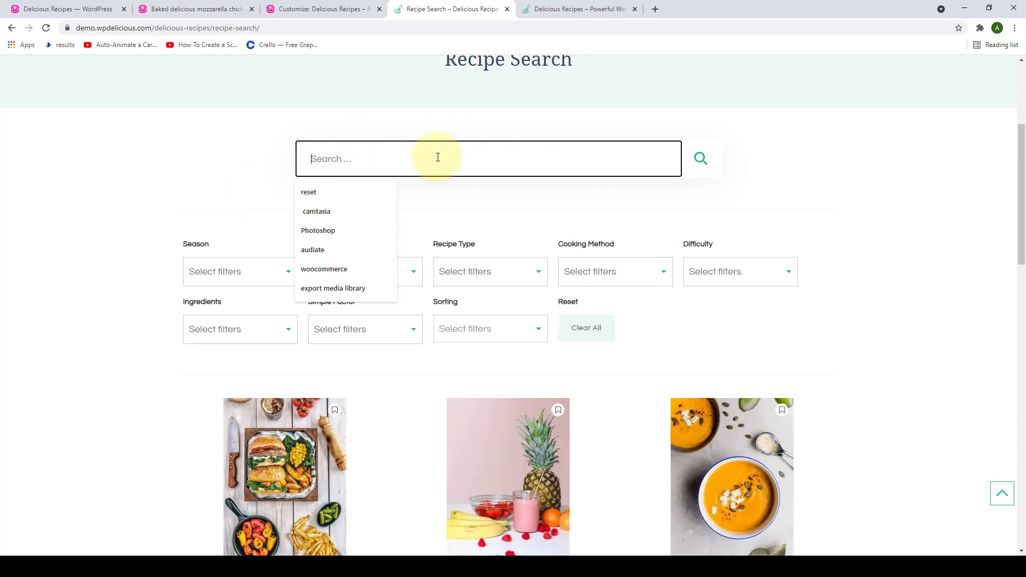
{"action": "left_click", "coordinate": [492, 209]}
{"action": "scroll", "coordinate": [492, 208], "scroll_direction": "down", "scroll_amount": 2}
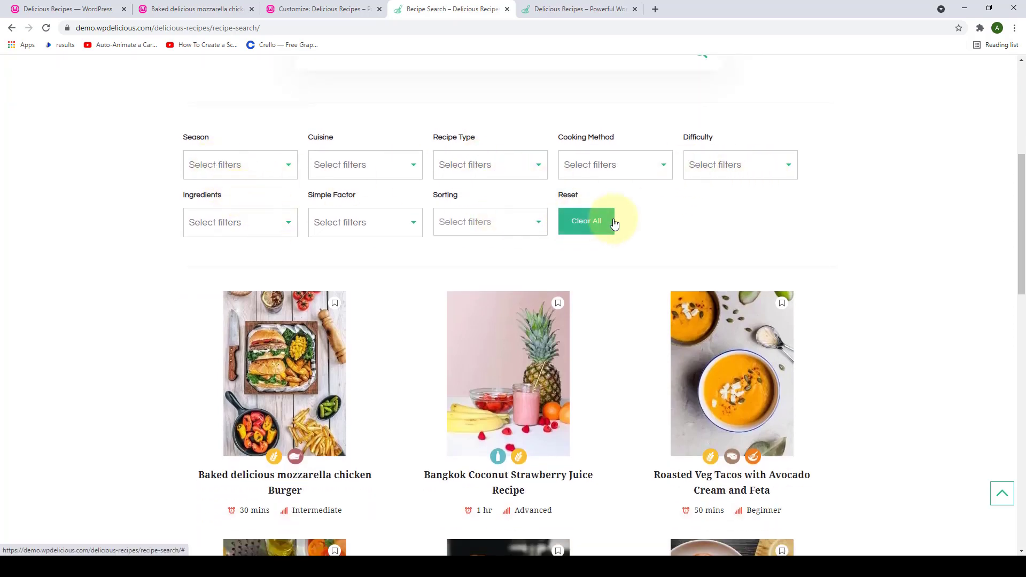
{"action": "left_click", "coordinate": [495, 170]}
{"action": "left_click", "coordinate": [488, 233]}
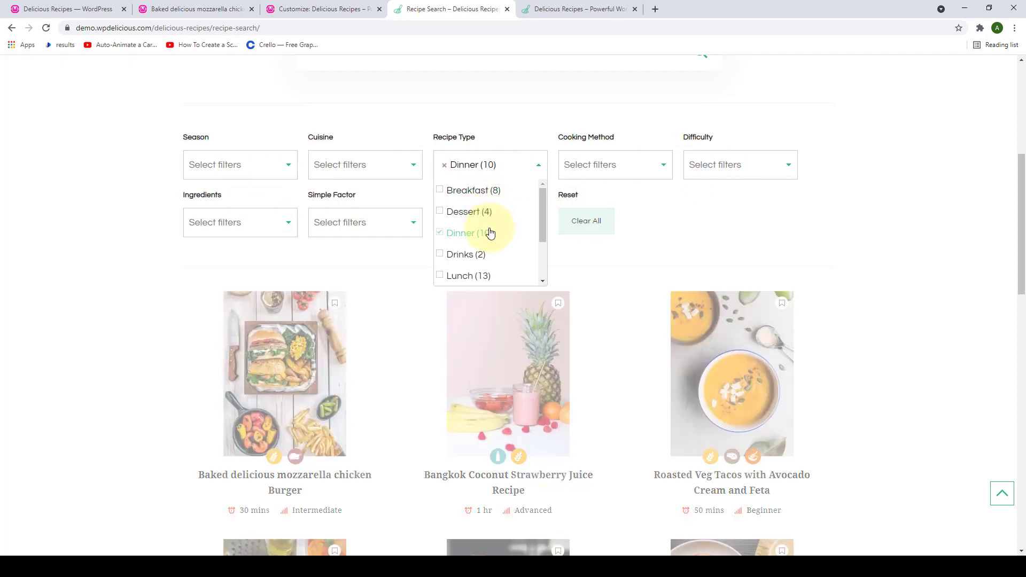
{"action": "left_click", "coordinate": [593, 167]}
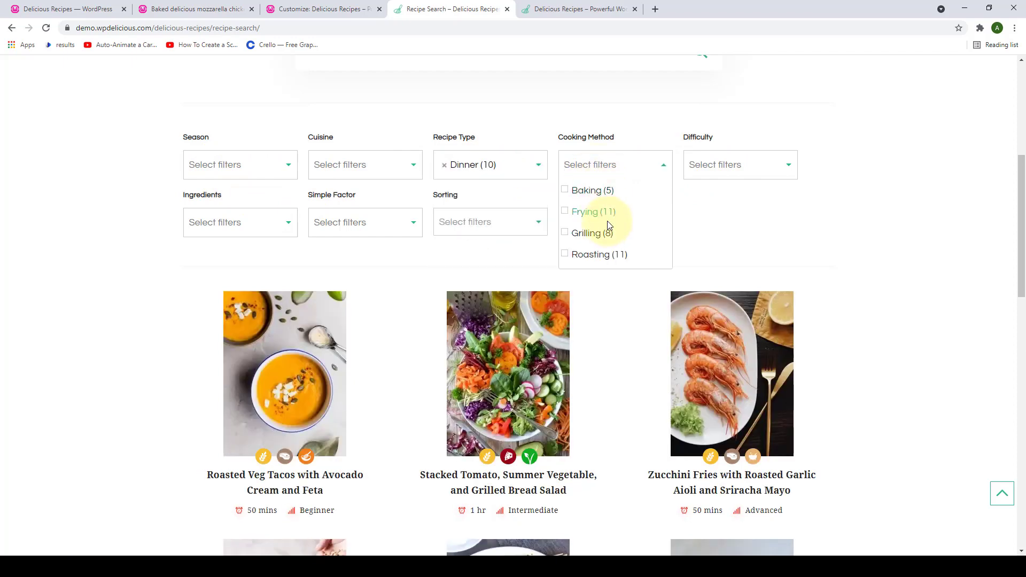
{"action": "left_click", "coordinate": [607, 235]}
{"action": "left_click", "coordinate": [259, 165]}
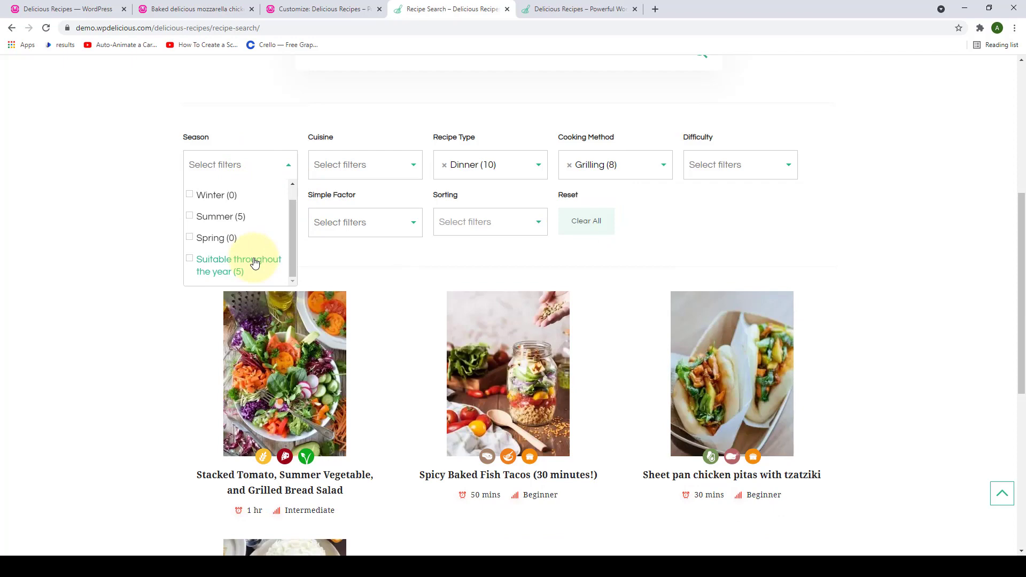
{"action": "left_click", "coordinate": [254, 263]}
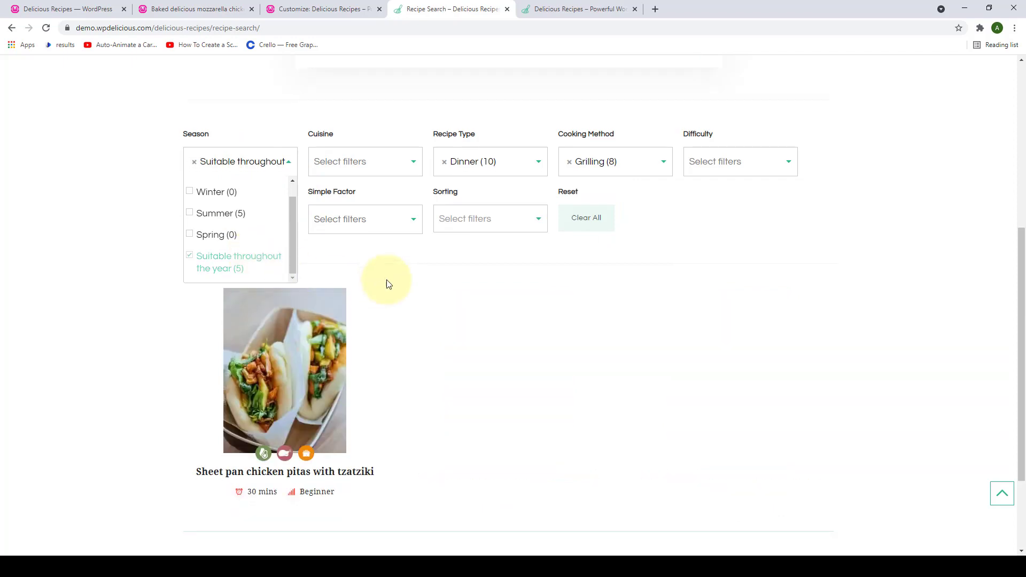
{"action": "scroll", "coordinate": [386, 280], "scroll_direction": "down", "scroll_amount": 3}
{"action": "scroll", "coordinate": [405, 275], "scroll_direction": "up", "scroll_amount": 5}
{"action": "scroll", "coordinate": [404, 276], "scroll_direction": "down", "scroll_amount": 3}
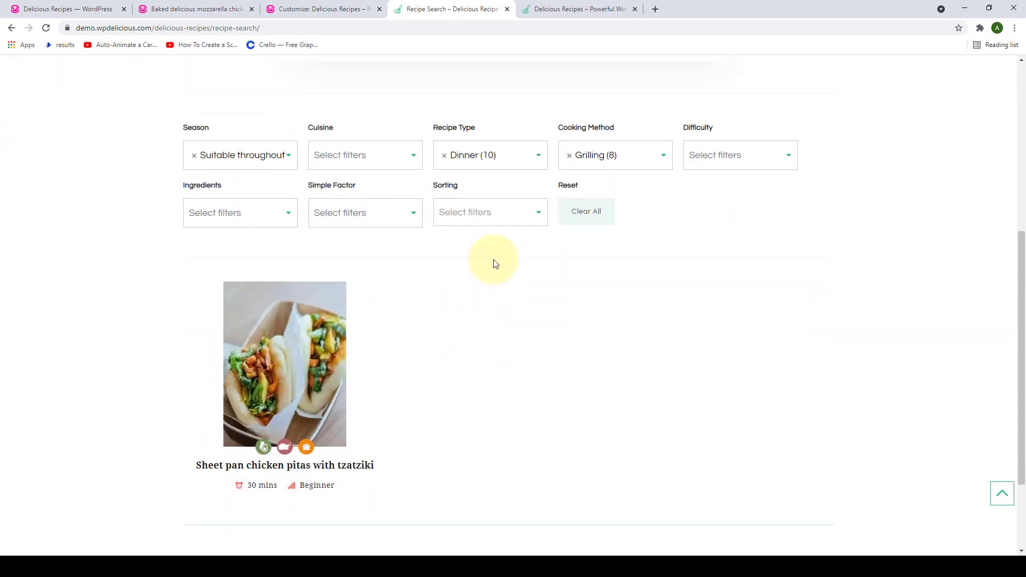
{"action": "left_click", "coordinate": [594, 206]}
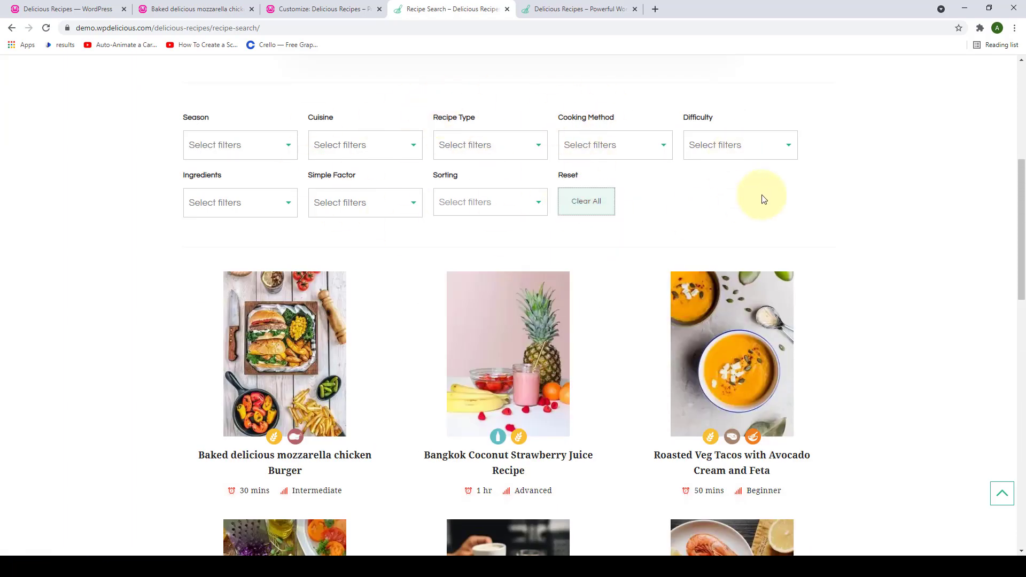
{"action": "scroll", "coordinate": [763, 198], "scroll_direction": "down", "scroll_amount": 15}
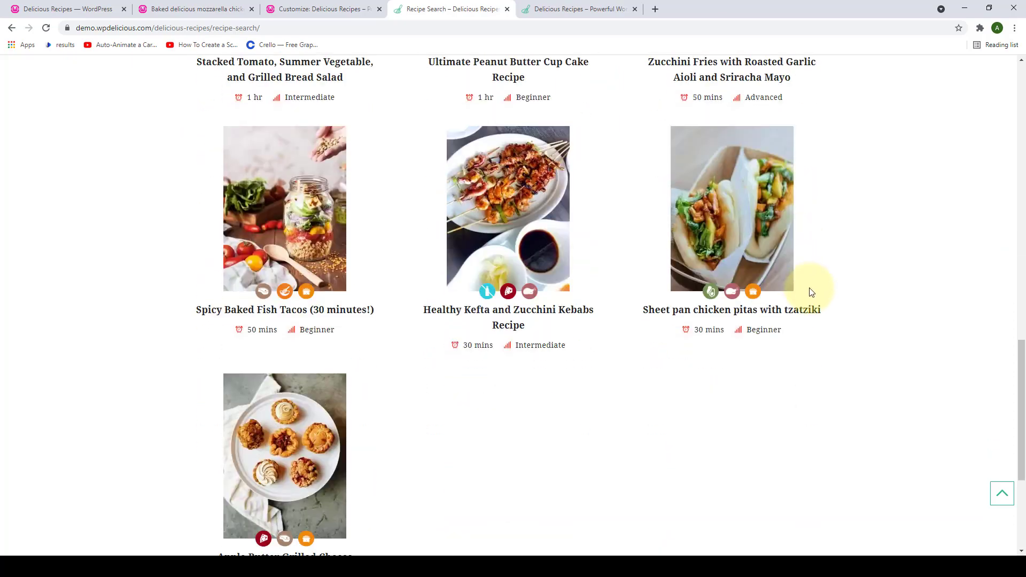
{"action": "scroll", "coordinate": [813, 297], "scroll_direction": "up", "scroll_amount": 15}
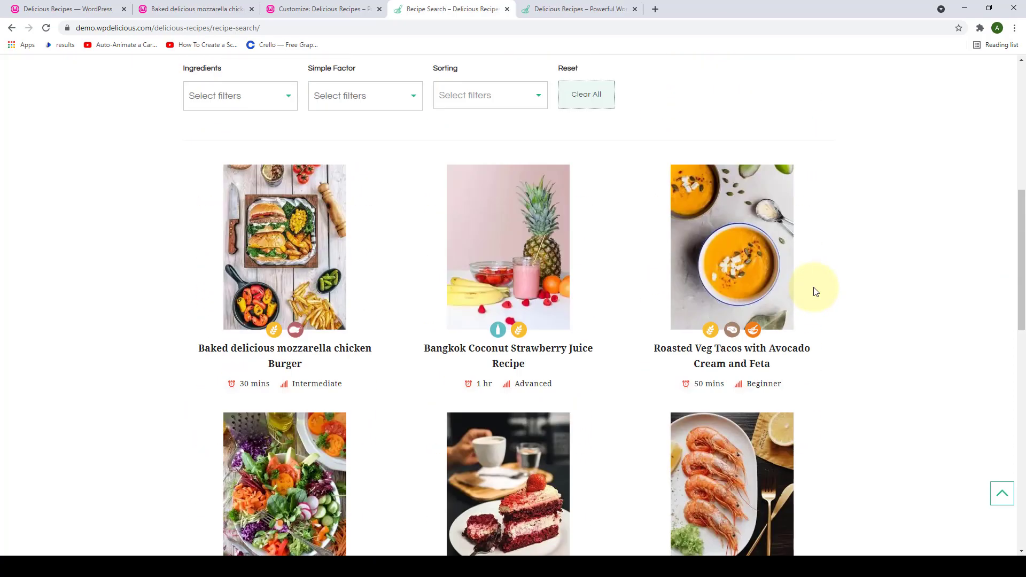
{"action": "scroll", "coordinate": [607, 316], "scroll_direction": "down", "scroll_amount": 5}
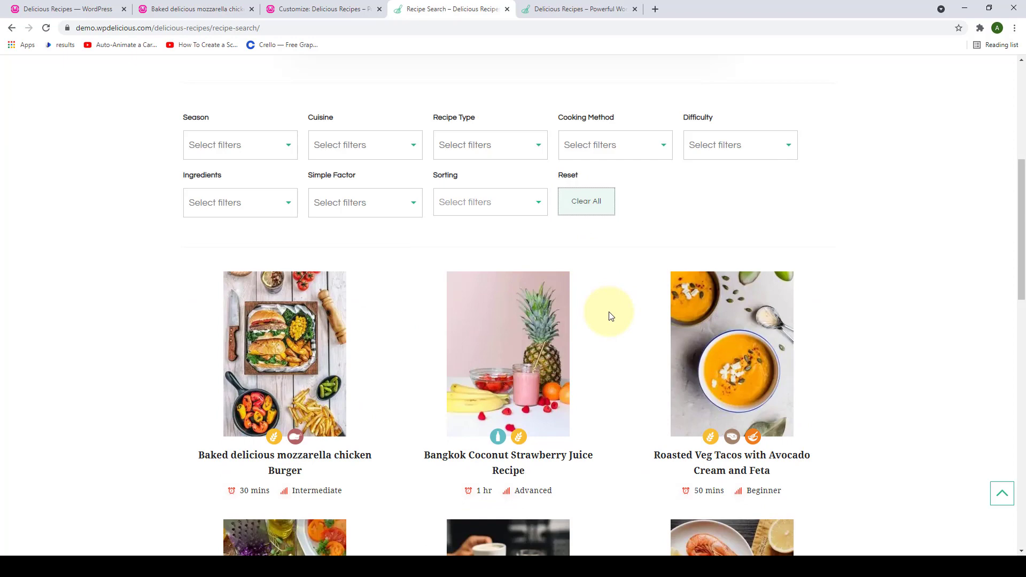
{"action": "scroll", "coordinate": [609, 310], "scroll_direction": "up", "scroll_amount": 5}
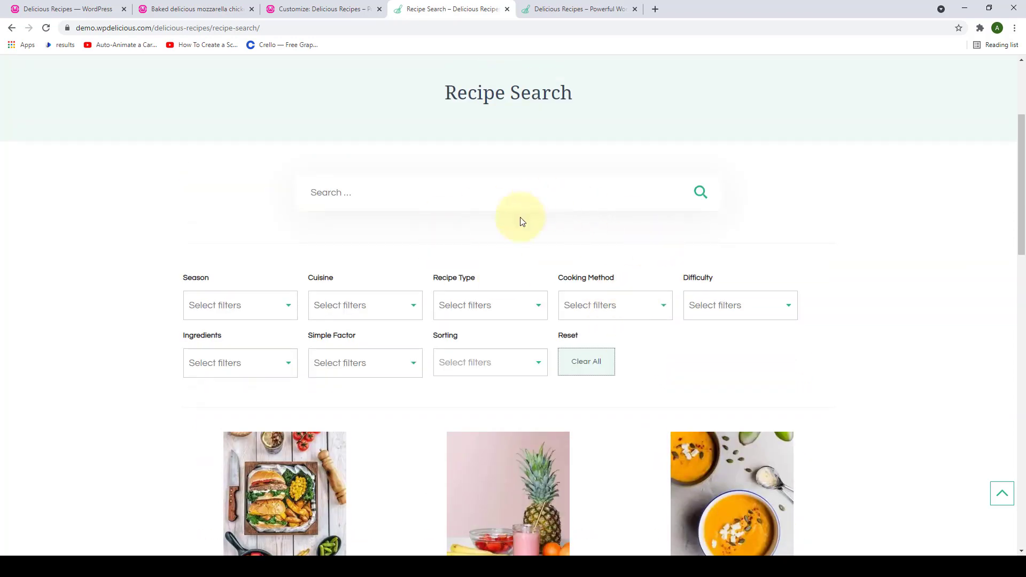
Set the Recipe Search Page option to the 'Recipe Search' page.
{"action": "left_click", "coordinate": [86, 12]}
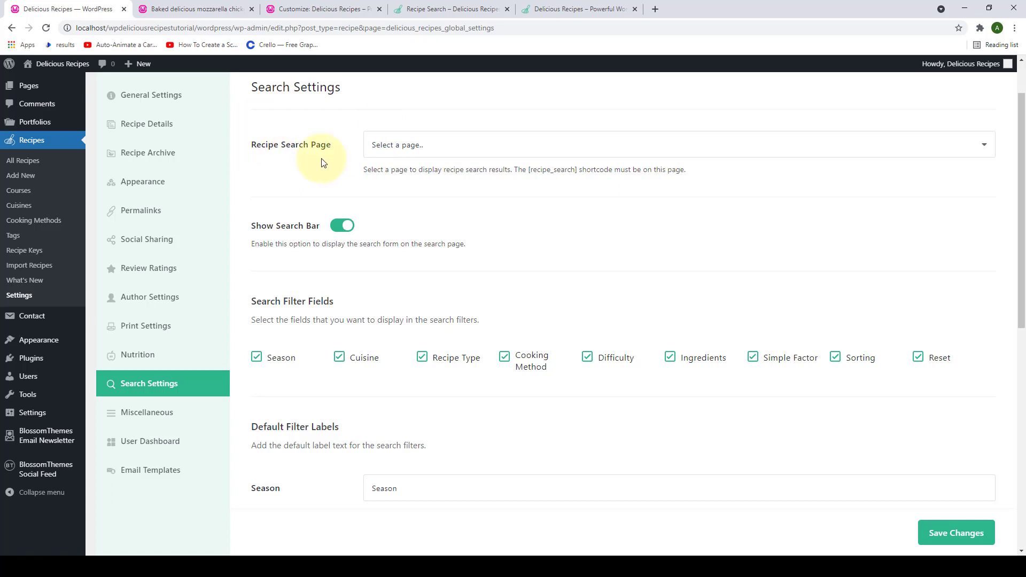
{"action": "left_click", "coordinate": [925, 158]}
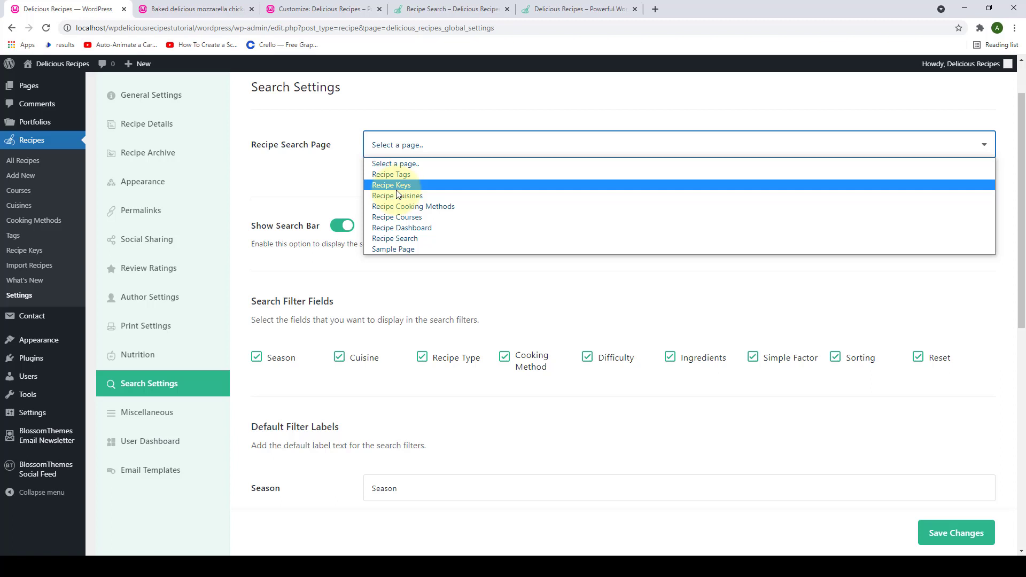
{"action": "left_click", "coordinate": [427, 238]}
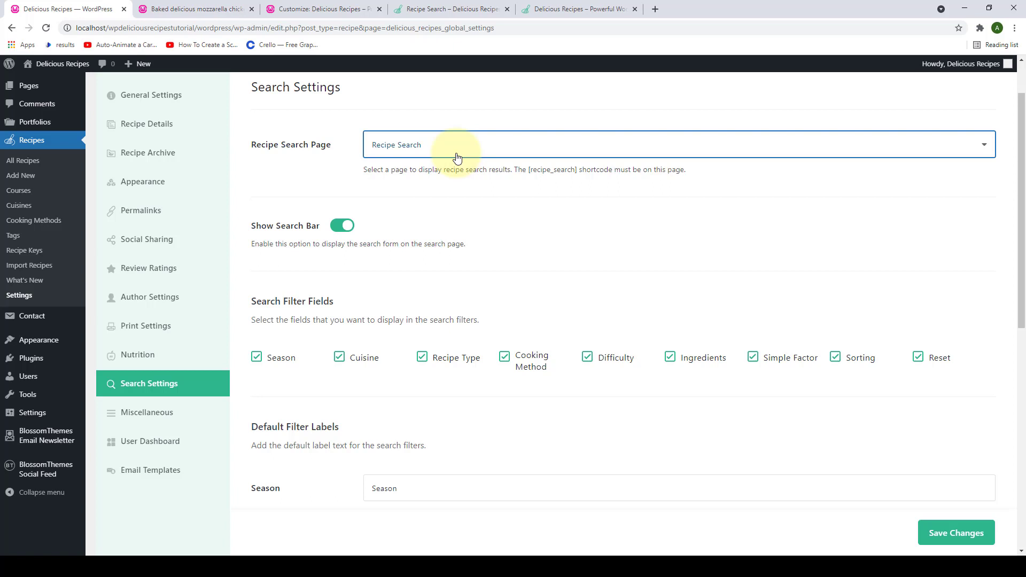
{"action": "scroll", "coordinate": [455, 176], "scroll_direction": "down", "scroll_amount": 2}
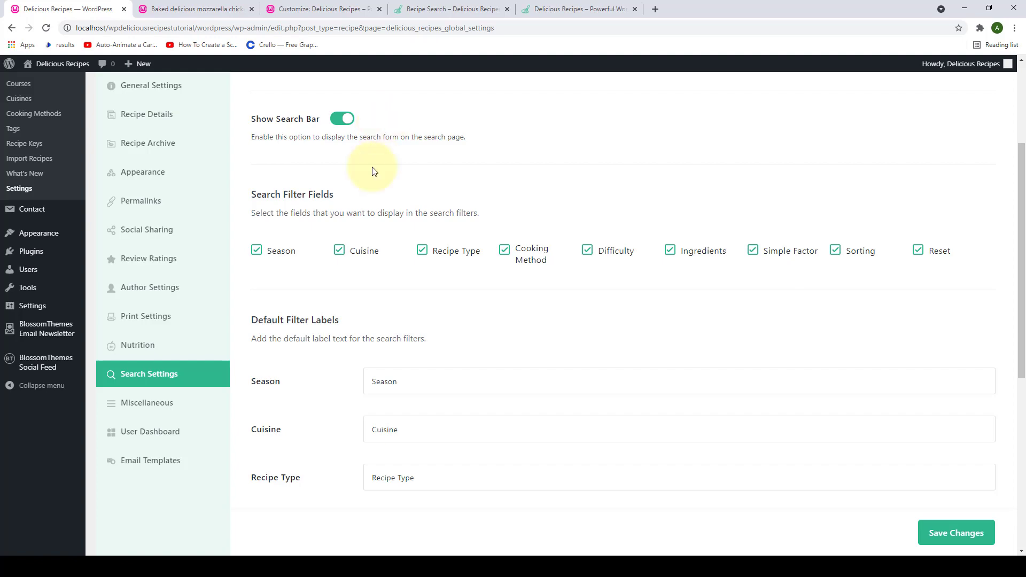
Open the WordPress Pages list in a new tab.
{"action": "scroll", "coordinate": [53, 198], "scroll_direction": "up", "scroll_amount": 3}
{"action": "mouse_move", "coordinate": [32, 138]}
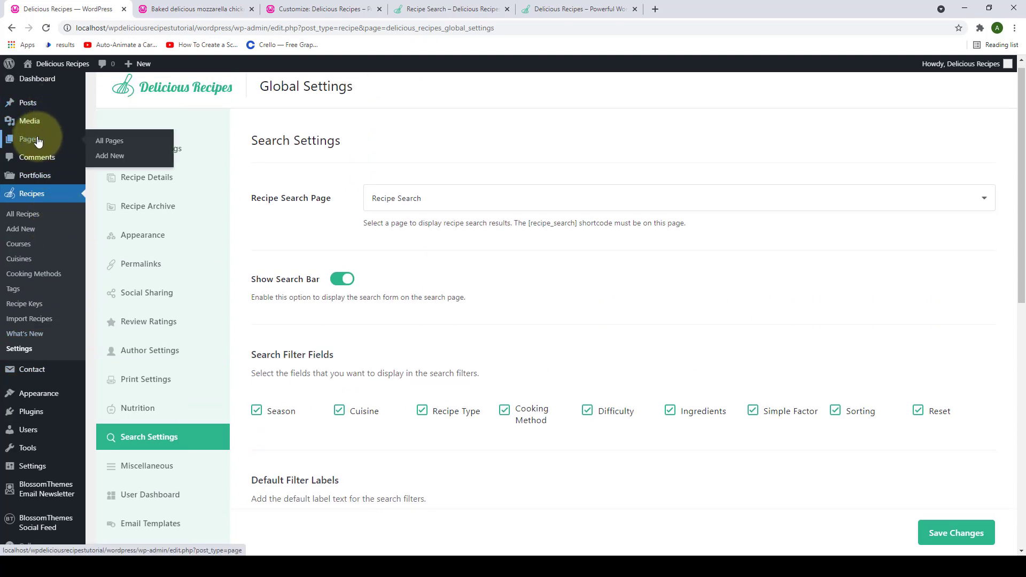
{"action": "right_click", "coordinate": [113, 140]}
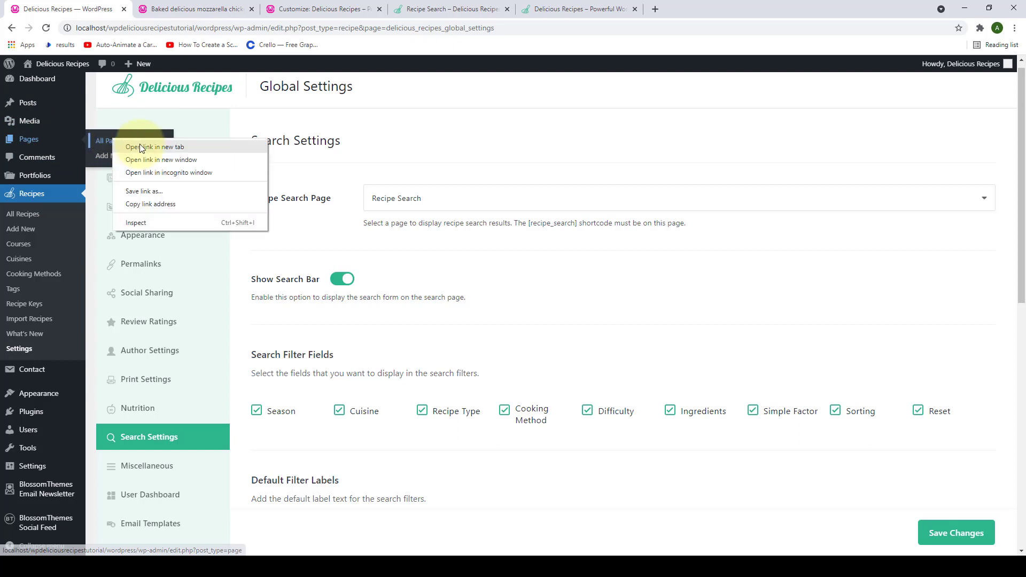
{"action": "left_click", "coordinate": [134, 147]}
{"action": "left_click", "coordinate": [207, 4]}
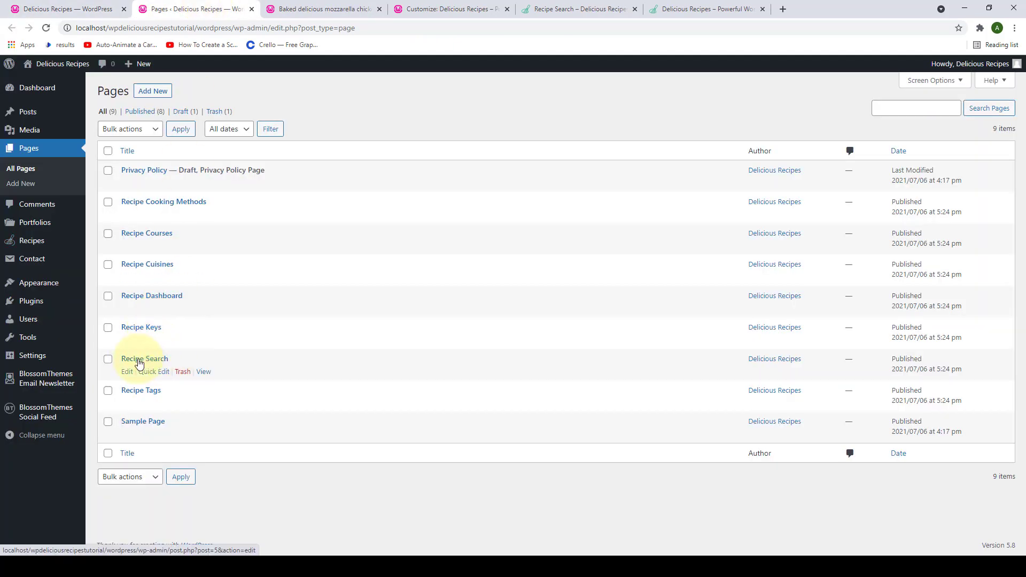
Open the live Recipe Search page in its own tab and scroll through it.
{"action": "right_click", "coordinate": [204, 373]}
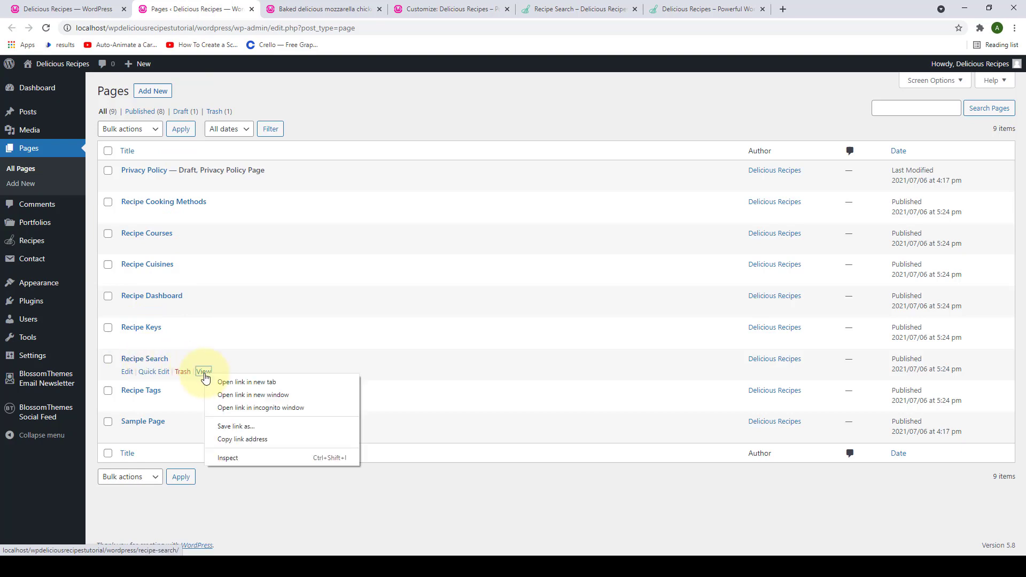
{"action": "left_click", "coordinate": [237, 383]}
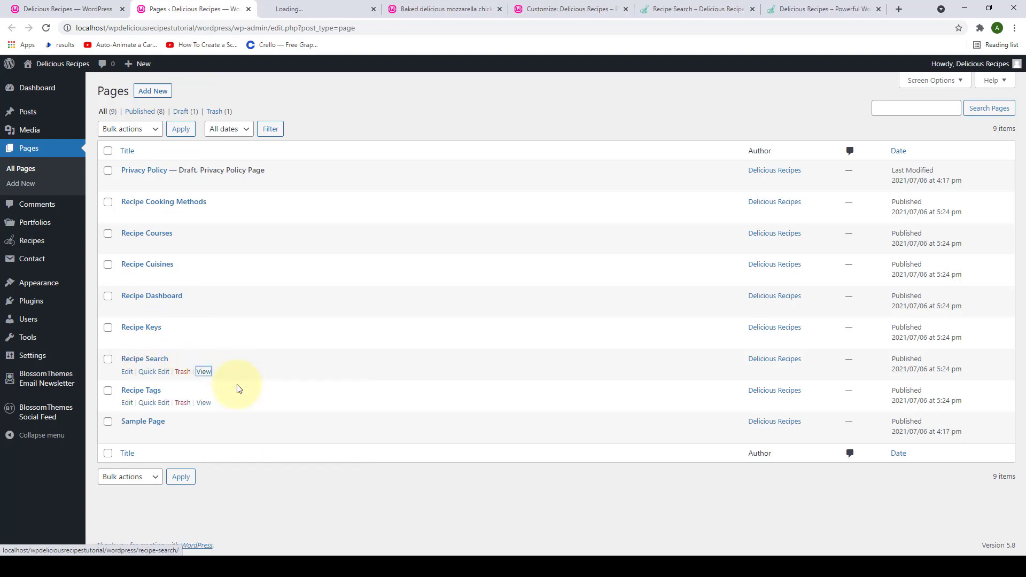
{"action": "left_click", "coordinate": [316, 11]}
{"action": "scroll", "coordinate": [464, 186], "scroll_direction": "down", "scroll_amount": 2}
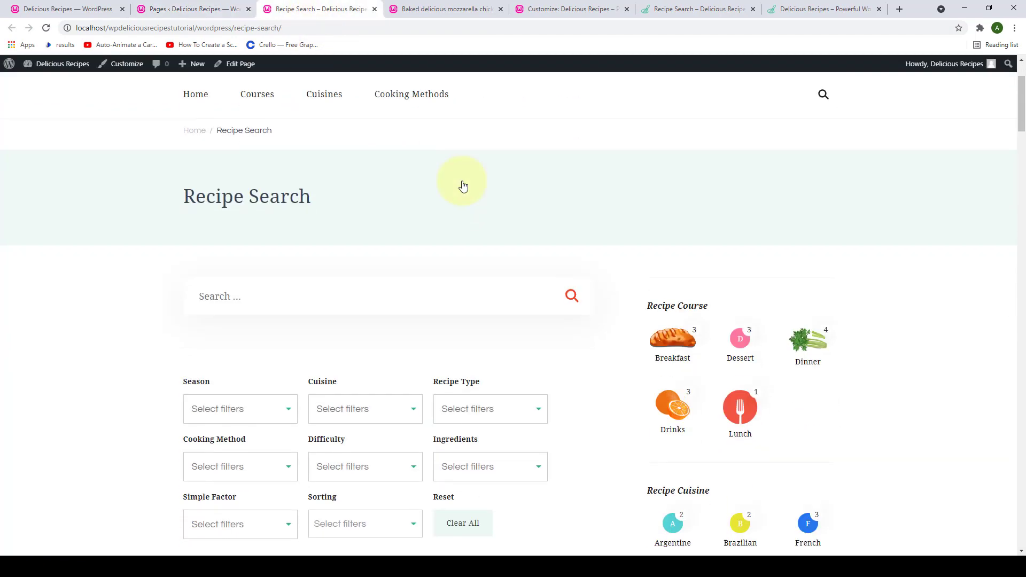
{"action": "scroll", "coordinate": [463, 185], "scroll_direction": "down", "scroll_amount": 4}
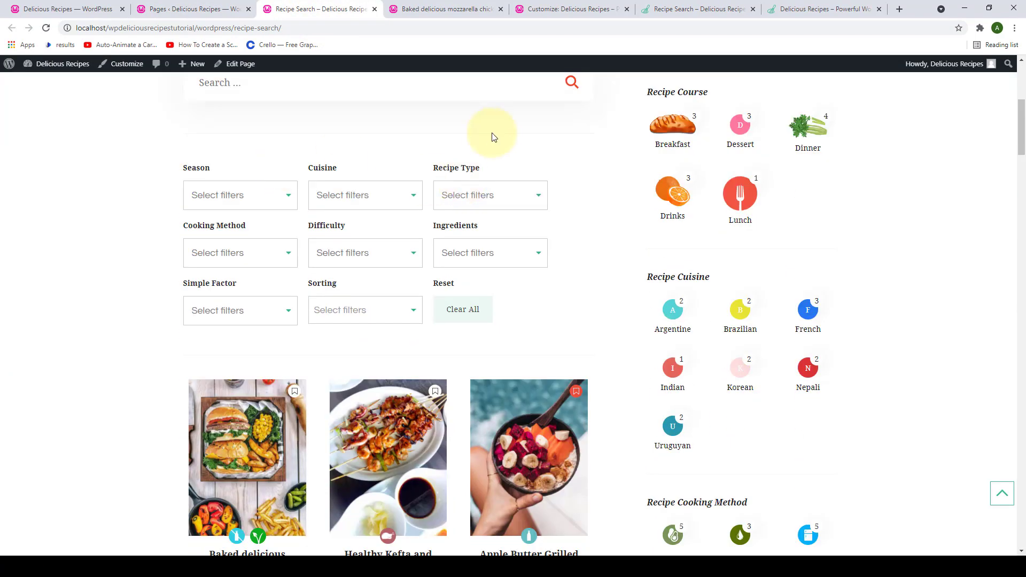
{"action": "scroll", "coordinate": [486, 202], "scroll_direction": "up", "scroll_amount": 1}
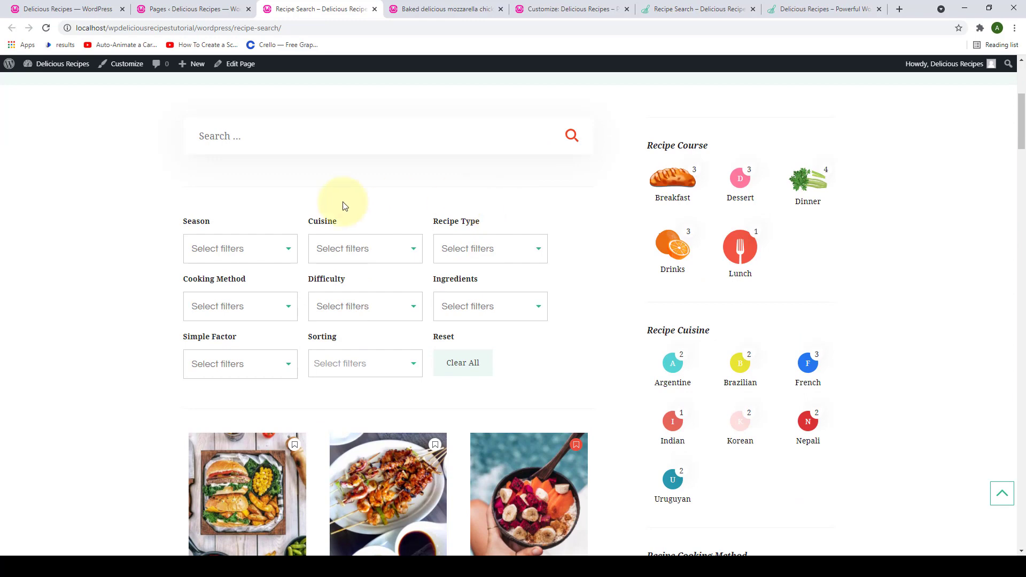
Move the Recipe Search tab next to Search Settings and compare the two.
{"action": "left_click_drag", "start_coordinate": [288, 7], "coordinate": [175, 4]}
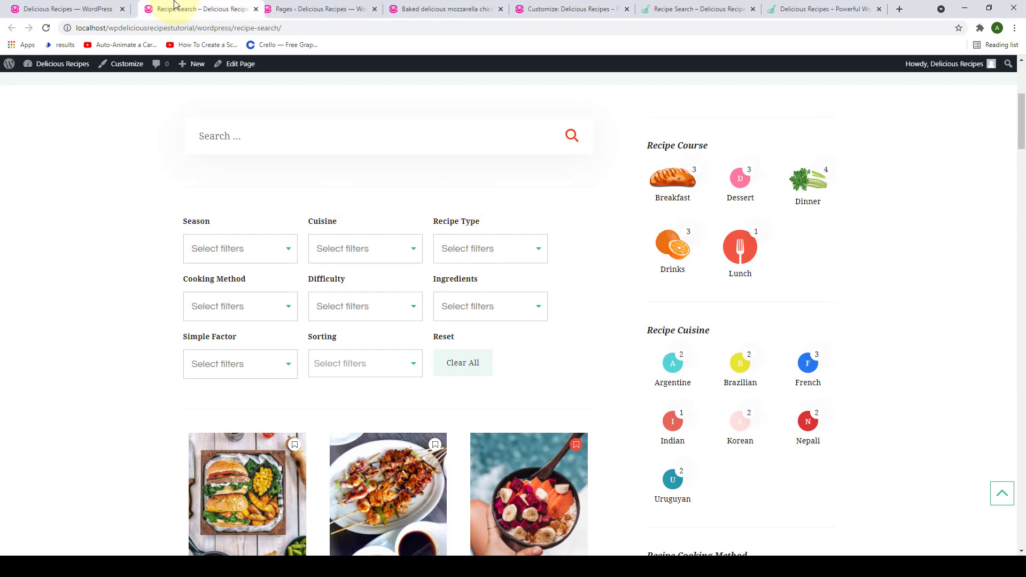
{"action": "left_click", "coordinate": [70, 9]}
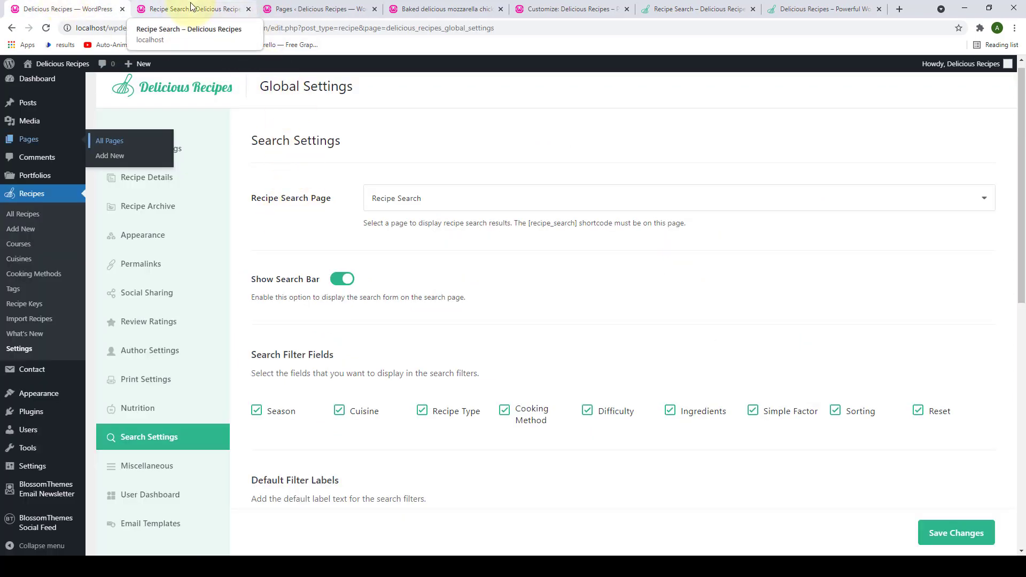
{"action": "scroll", "coordinate": [276, 196], "scroll_direction": "down", "scroll_amount": 2}
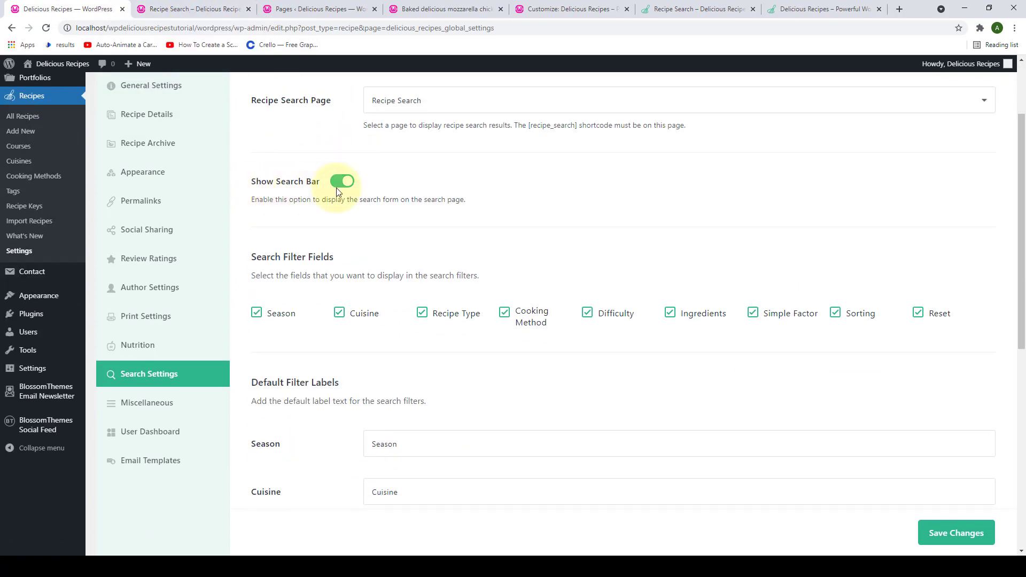
{"action": "left_click", "coordinate": [219, 7]}
{"action": "scroll", "coordinate": [284, 175], "scroll_direction": "up", "scroll_amount": 1}
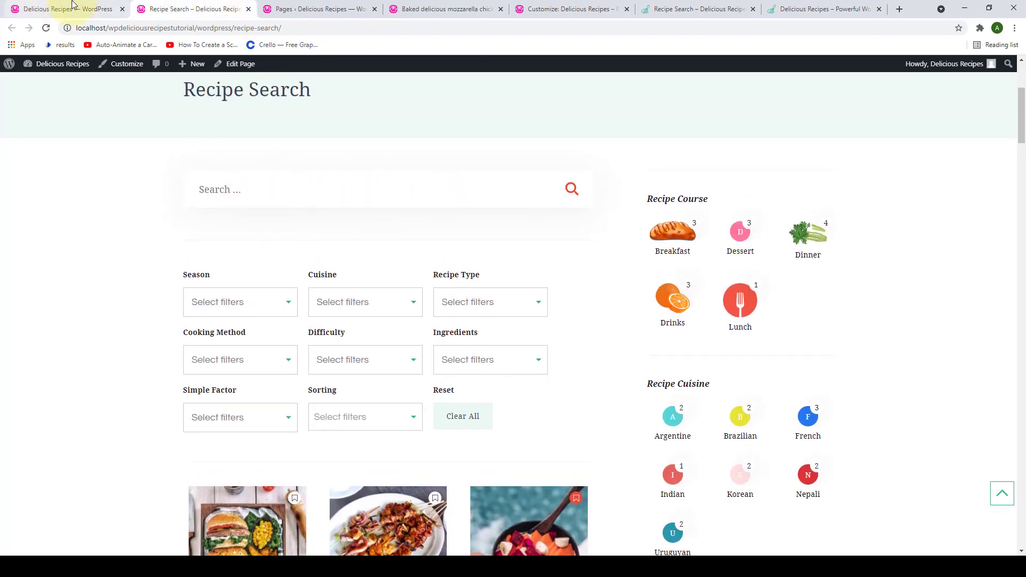
Turn off Show Search Bar, save, and reload Recipe Search to see it gone.
{"action": "left_click", "coordinate": [32, 8]}
{"action": "left_click", "coordinate": [342, 181]}
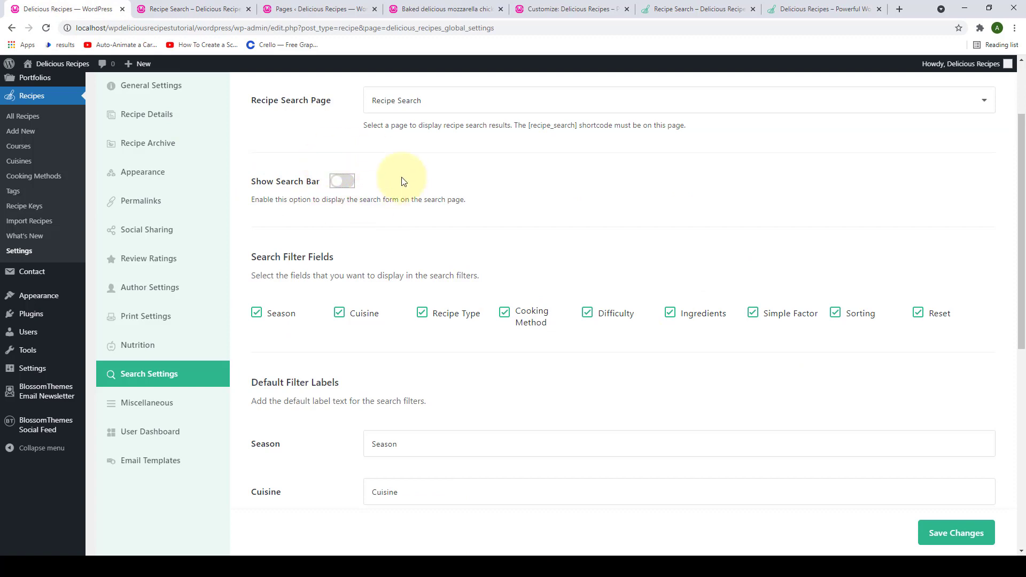
{"action": "left_click", "coordinate": [957, 534]}
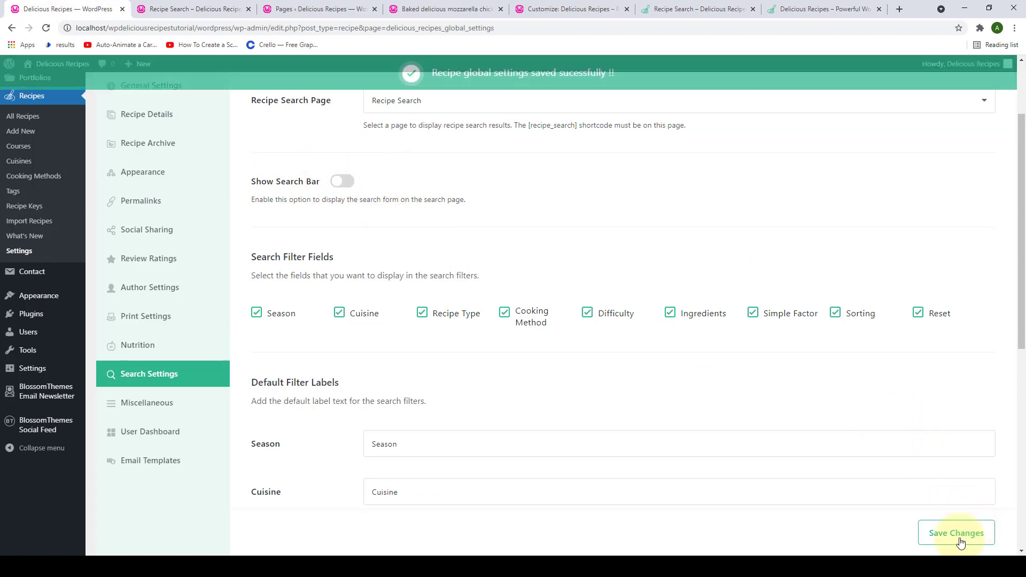
{"action": "left_click", "coordinate": [237, 6]}
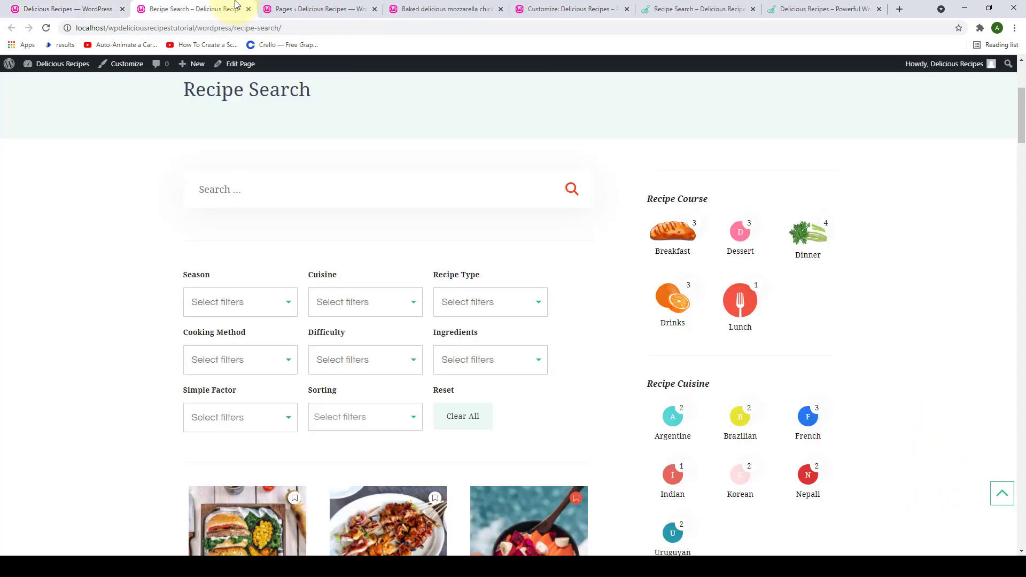
{"action": "left_click", "coordinate": [46, 30]}
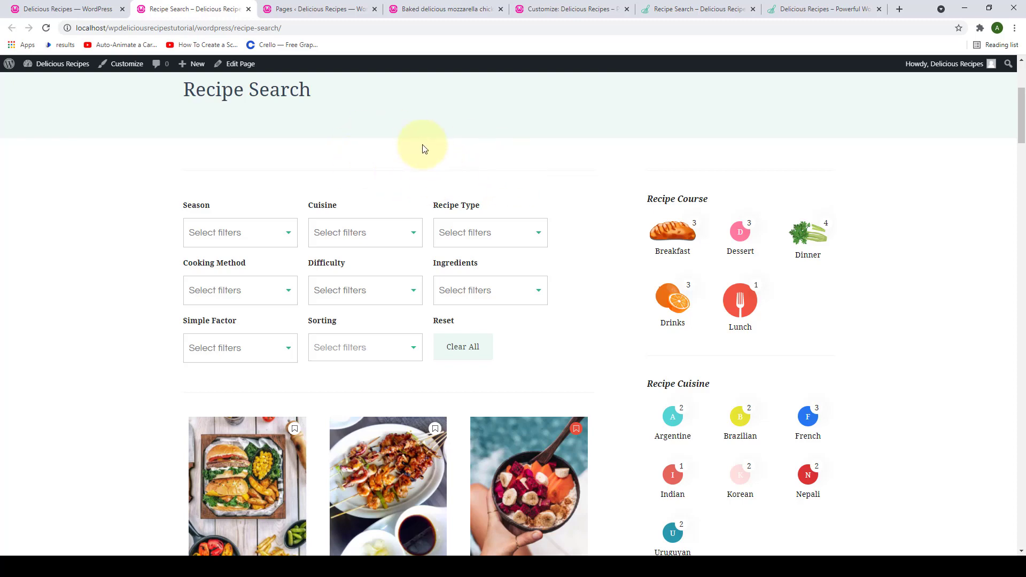
Turn Show Search Bar back on, save, and reload to confirm the search bar returns.
{"action": "left_click", "coordinate": [88, 9]}
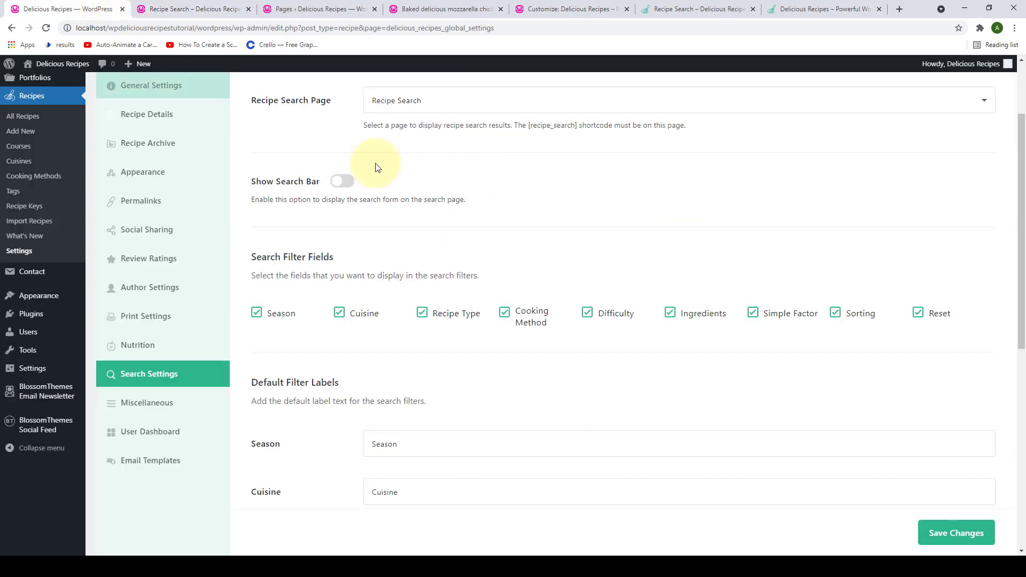
{"action": "left_click", "coordinate": [346, 183]}
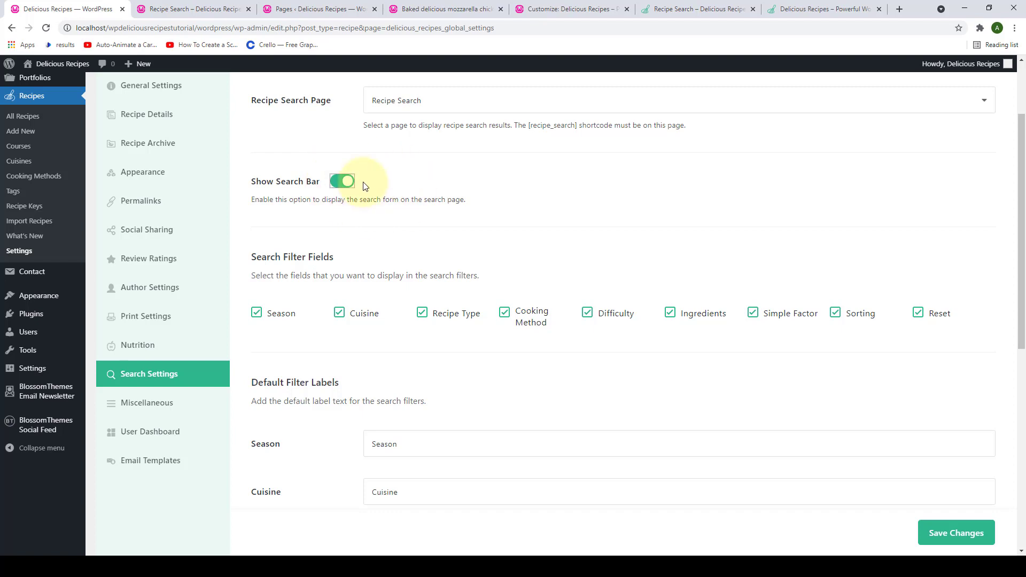
{"action": "left_click", "coordinate": [978, 535]}
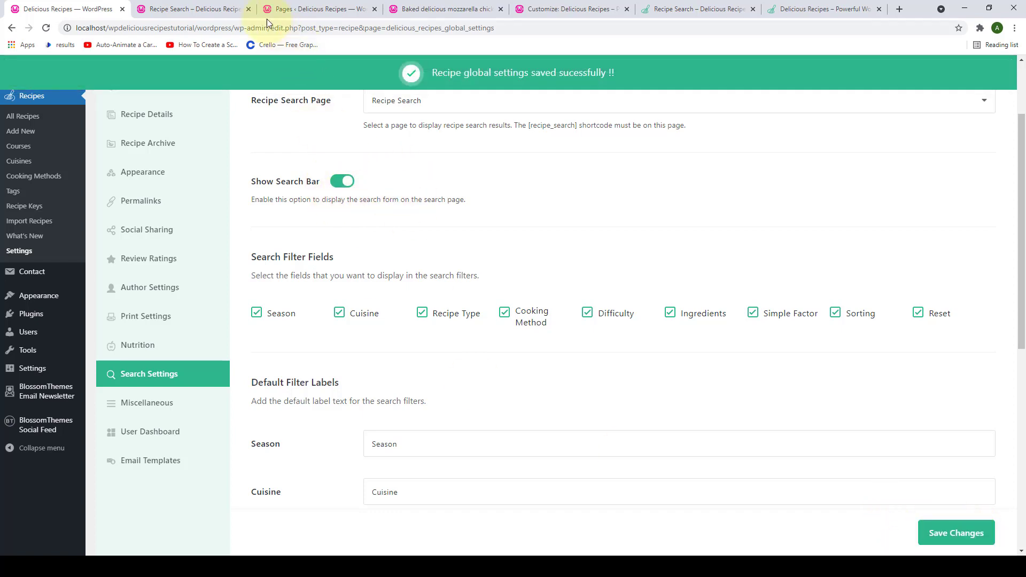
{"action": "left_click", "coordinate": [211, 9]}
{"action": "left_click", "coordinate": [46, 28]}
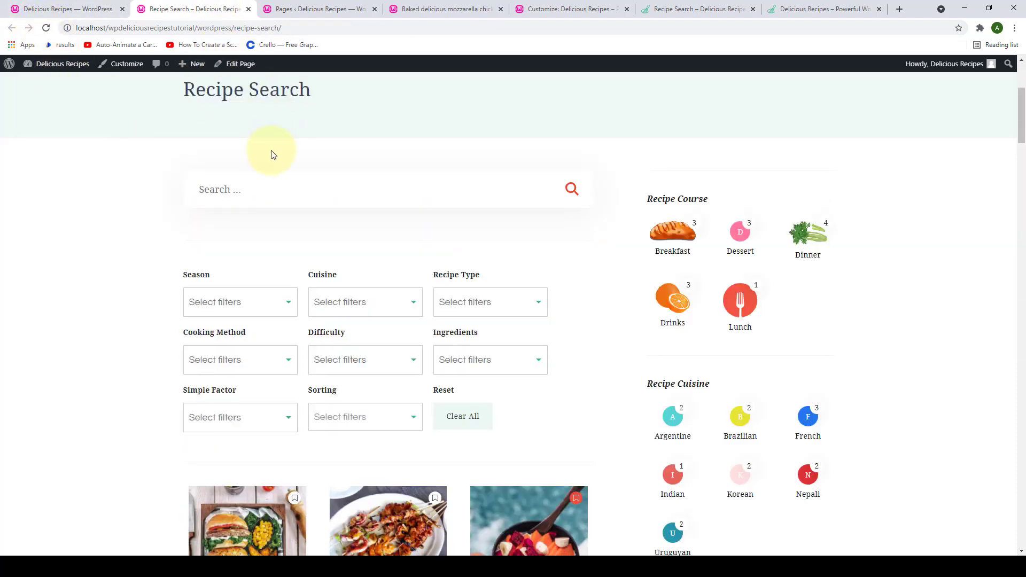
{"action": "scroll", "coordinate": [270, 153], "scroll_direction": "down", "scroll_amount": 1}
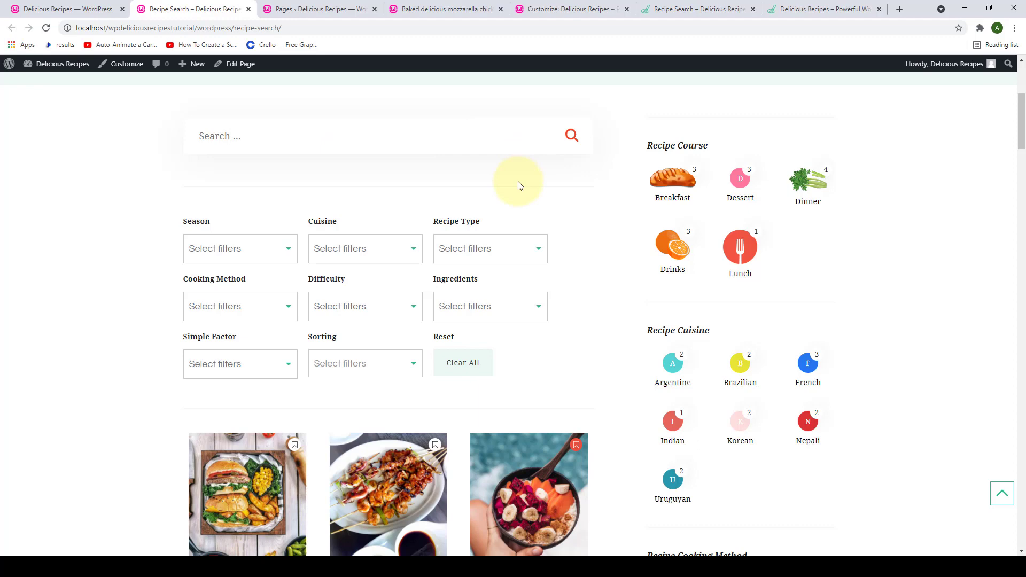
{"action": "scroll", "coordinate": [520, 186], "scroll_direction": "up", "scroll_amount": 1}
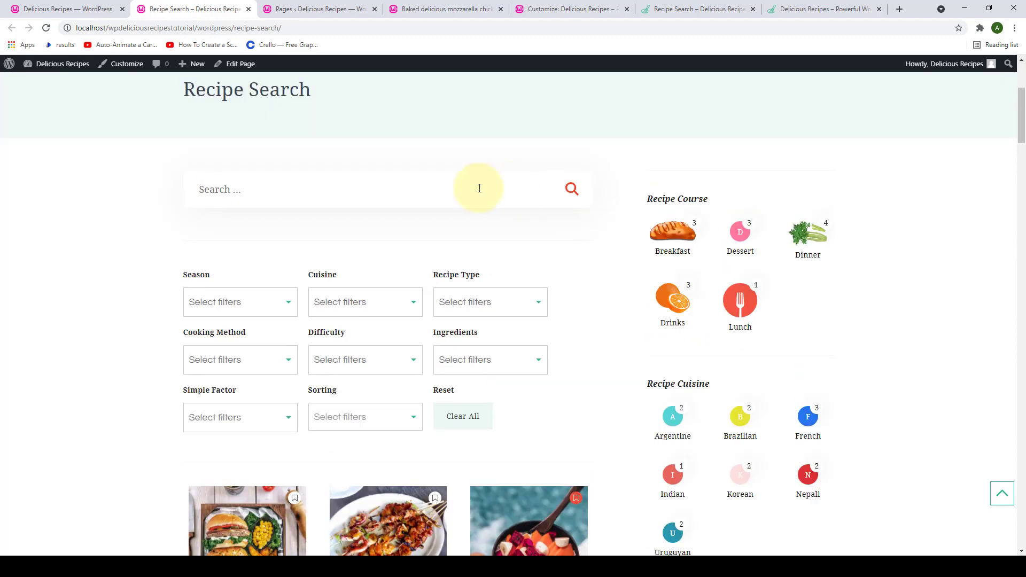
{"action": "left_click", "coordinate": [86, 9]}
Review the Search Filter Fields, then scroll to the Recipe Search page's filters.
{"action": "scroll", "coordinate": [384, 223], "scroll_direction": "down", "scroll_amount": 2}
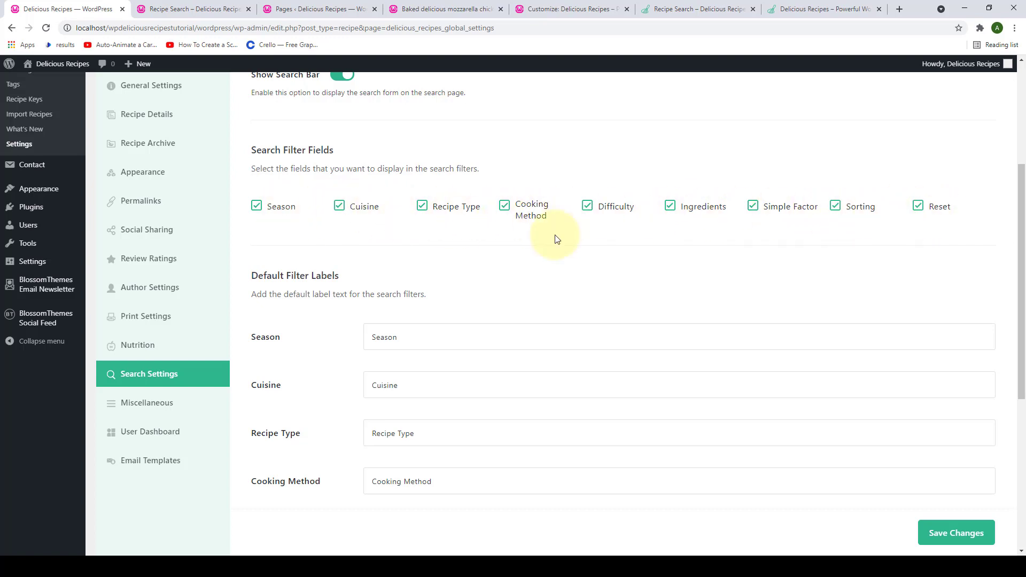
{"action": "left_click", "coordinate": [172, 6]}
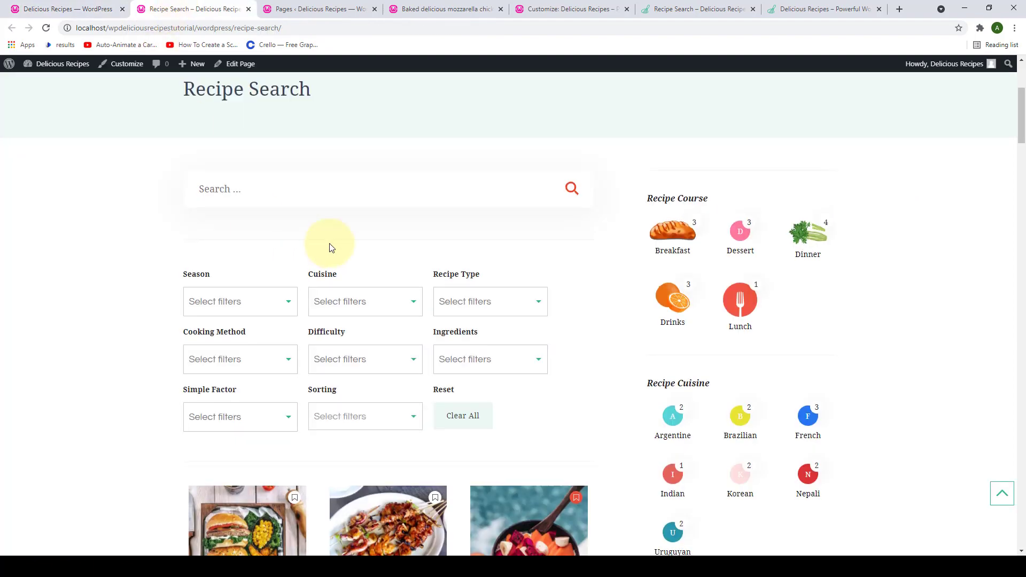
{"action": "scroll", "coordinate": [329, 243], "scroll_direction": "down", "scroll_amount": 2}
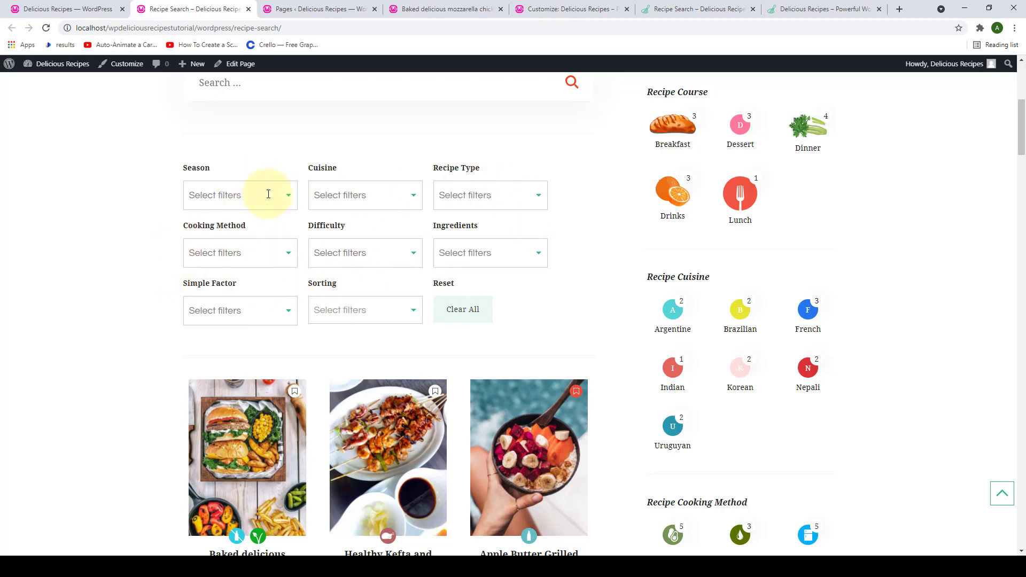
Uncheck Reset, Sorting, Simple Factor, Ingredients and Difficulty, save, and reload Recipe Search.
{"action": "left_click", "coordinate": [47, 9]}
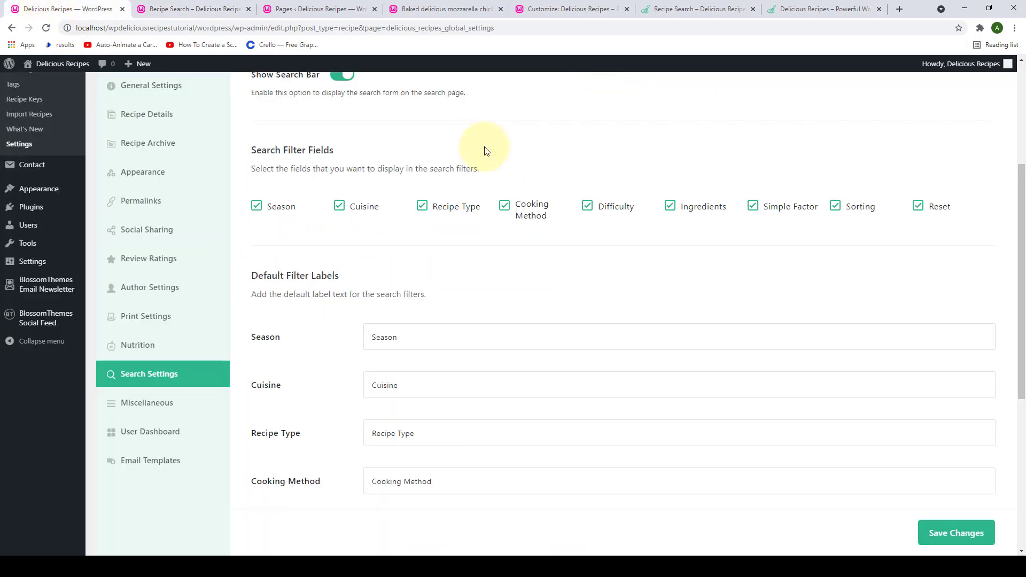
{"action": "left_click", "coordinate": [918, 207]}
{"action": "left_click", "coordinate": [835, 207]}
{"action": "left_click", "coordinate": [753, 207]}
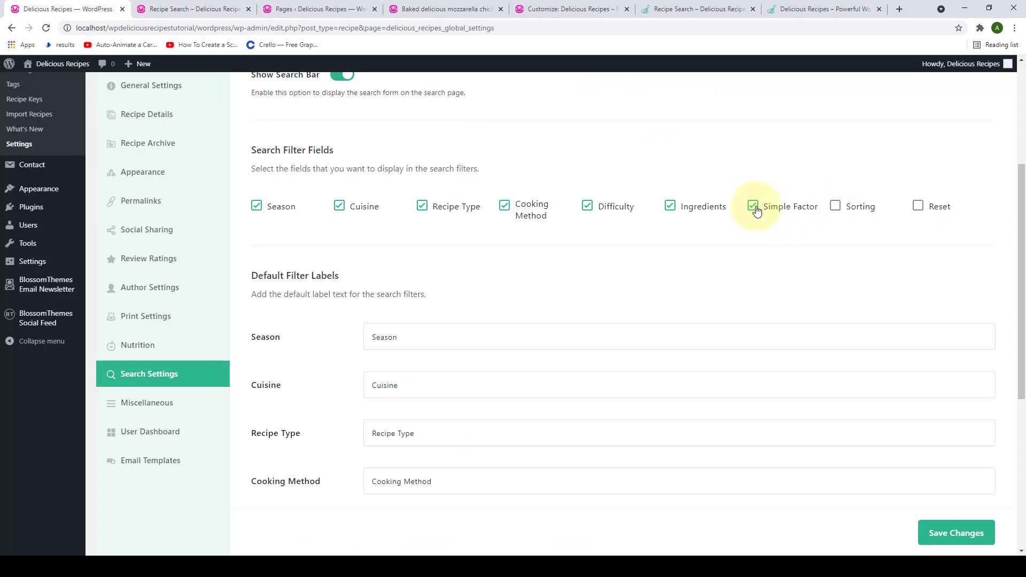
{"action": "left_click", "coordinate": [669, 207]}
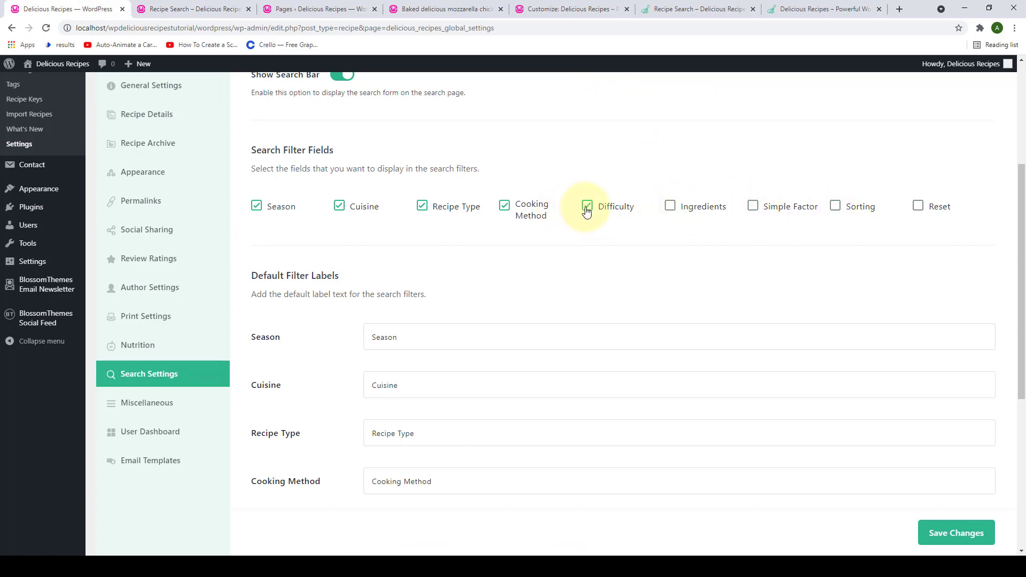
{"action": "left_click", "coordinate": [587, 209]}
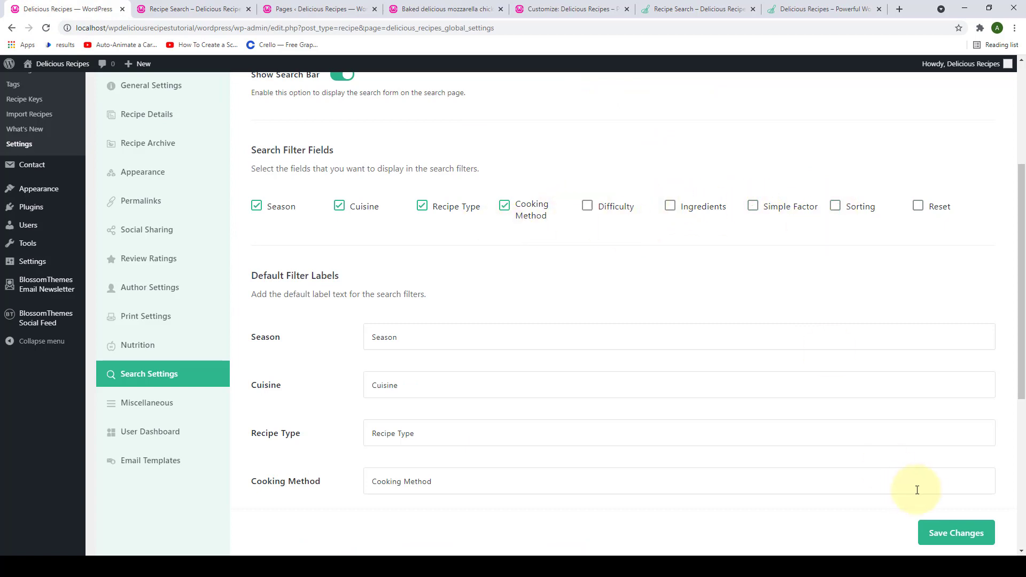
{"action": "left_click", "coordinate": [984, 541]}
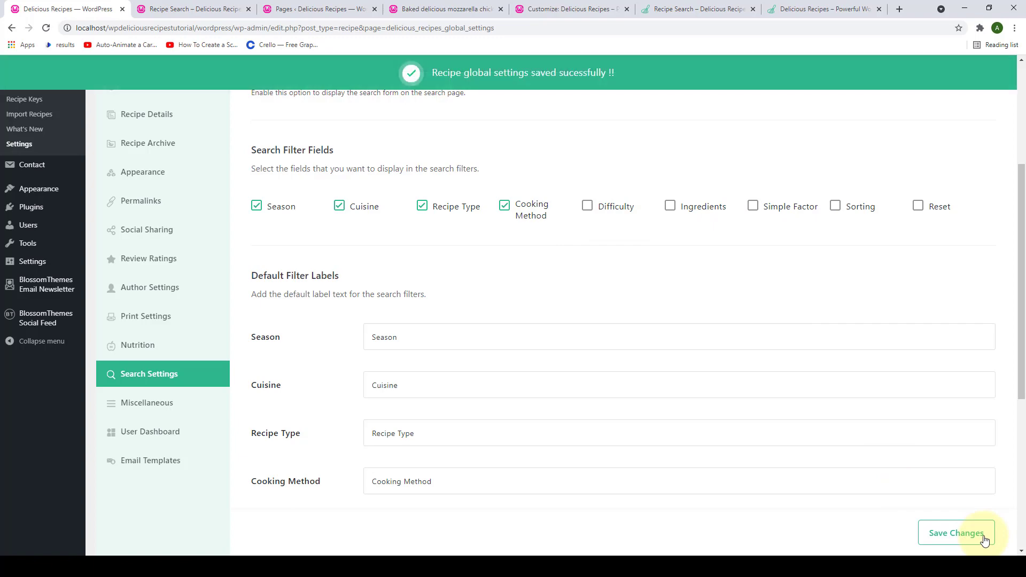
{"action": "left_click", "coordinate": [205, 6]}
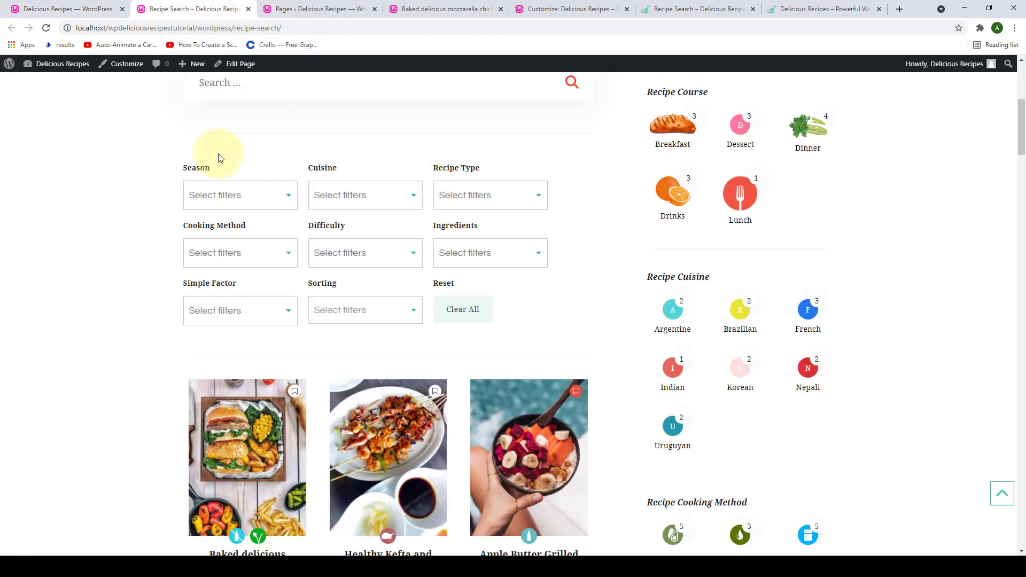
{"action": "left_click", "coordinate": [47, 27]}
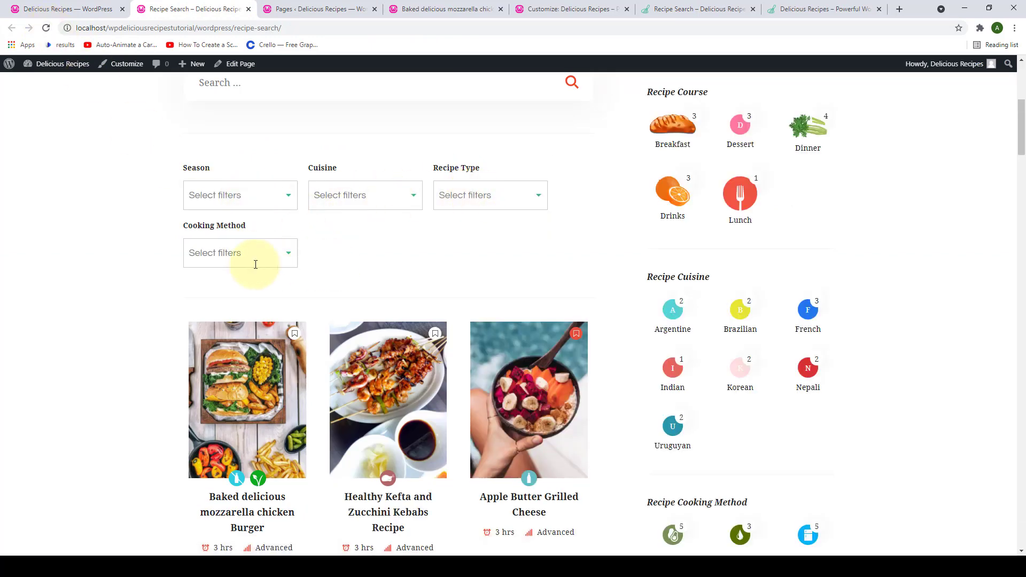
Re-check Difficulty, Ingredients, Simple Factor, Sorting and Reset filter fields and save.
{"action": "left_click", "coordinate": [91, 9]}
{"action": "left_click", "coordinate": [586, 208]}
{"action": "left_click", "coordinate": [670, 206]}
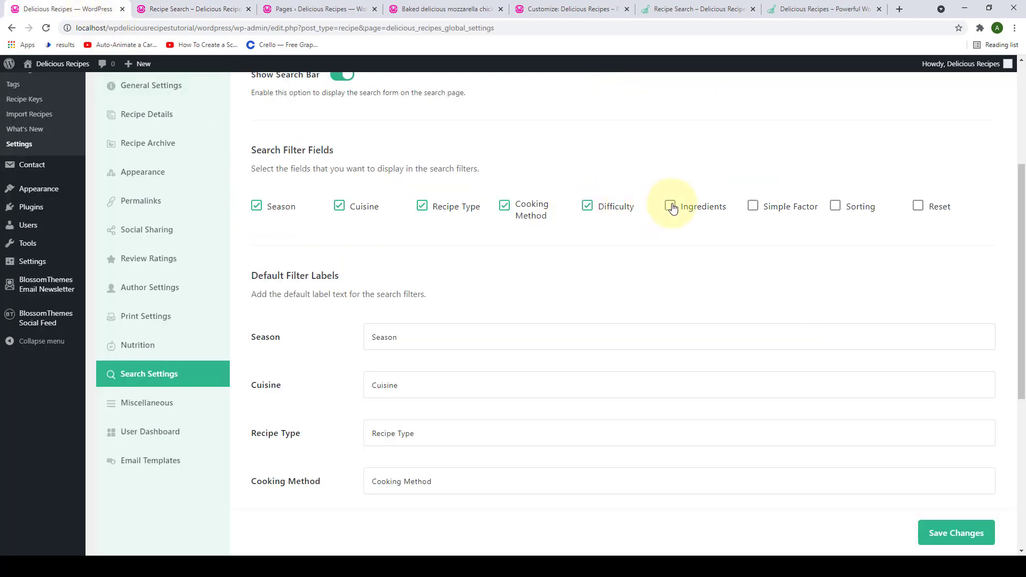
{"action": "left_click", "coordinate": [752, 206]}
{"action": "left_click", "coordinate": [837, 210]}
{"action": "left_click", "coordinate": [918, 207]}
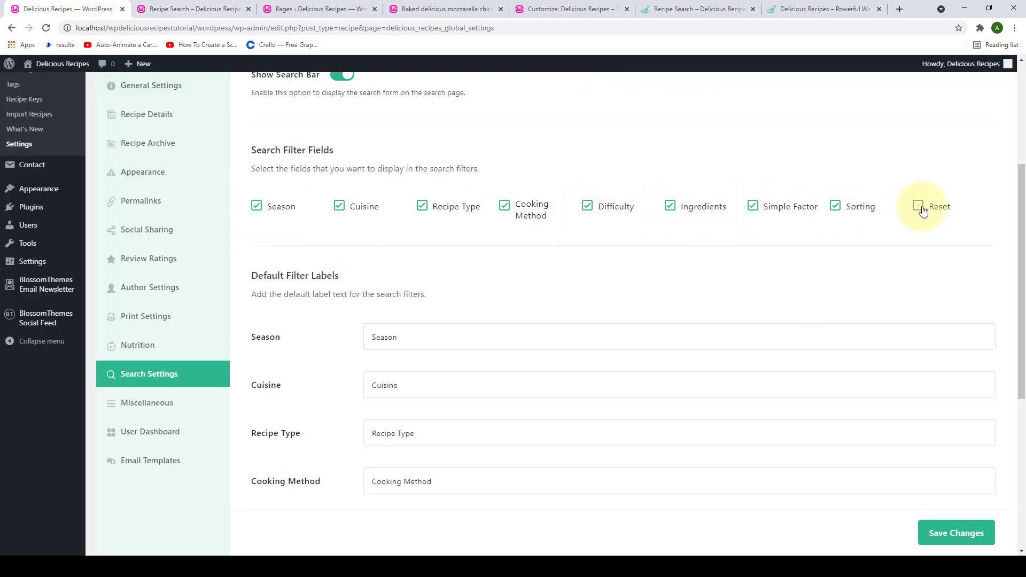
{"action": "left_click", "coordinate": [956, 535]}
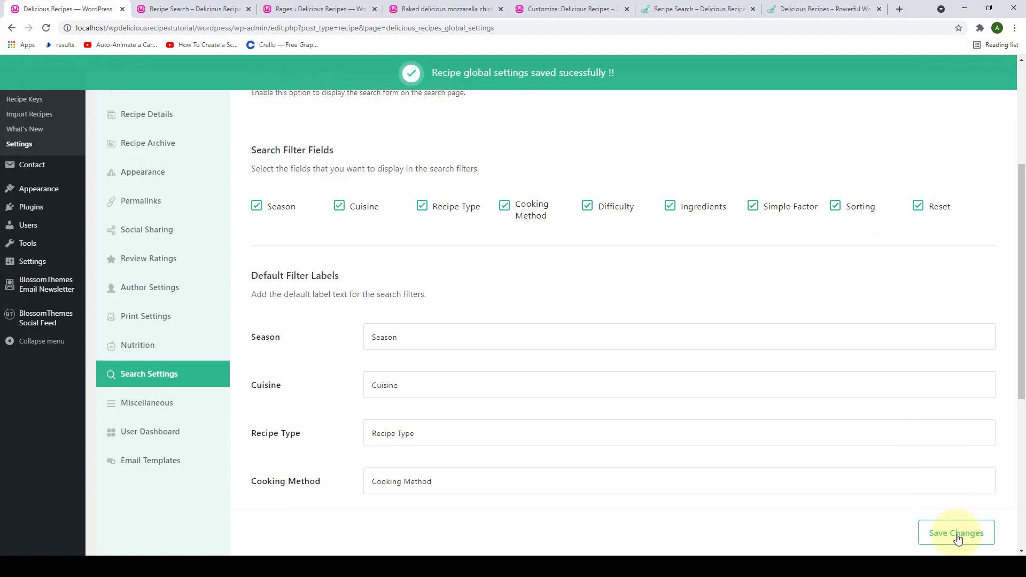
Reload Recipe Search to confirm all filters are back, then return to Search Settings.
{"action": "left_click", "coordinate": [160, 9]}
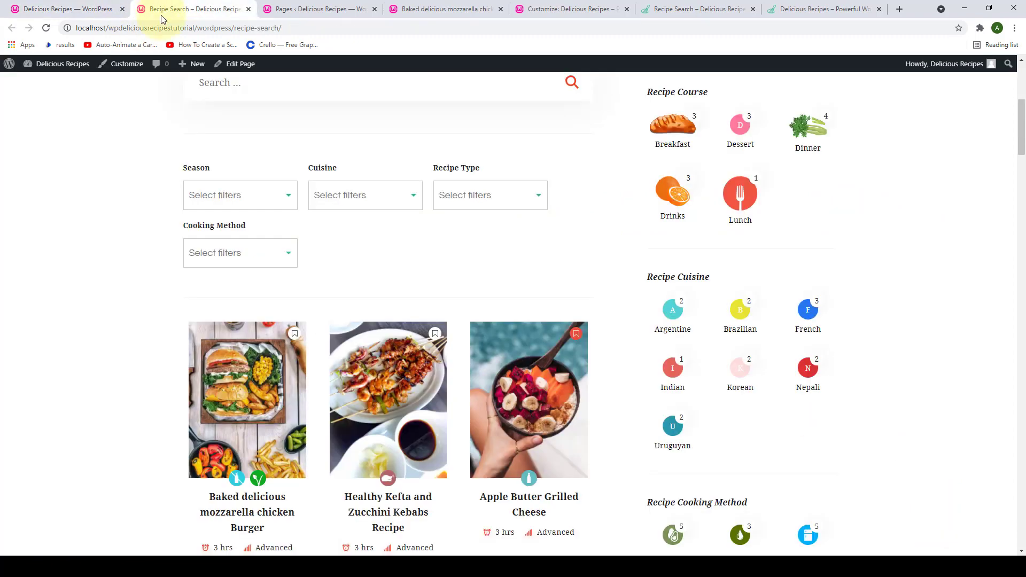
{"action": "left_click", "coordinate": [46, 28]}
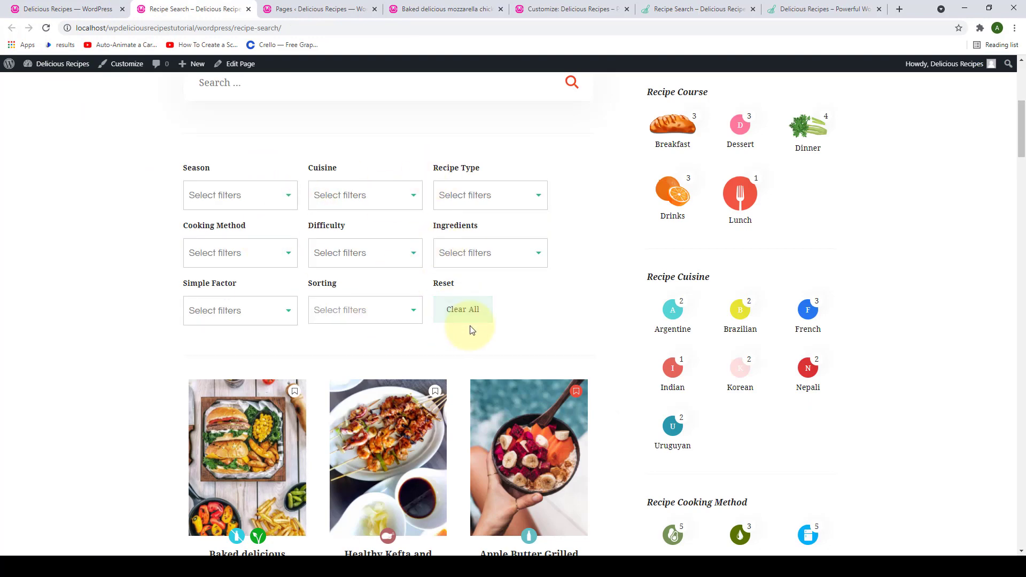
{"action": "scroll", "coordinate": [427, 251], "scroll_direction": "up", "scroll_amount": 1}
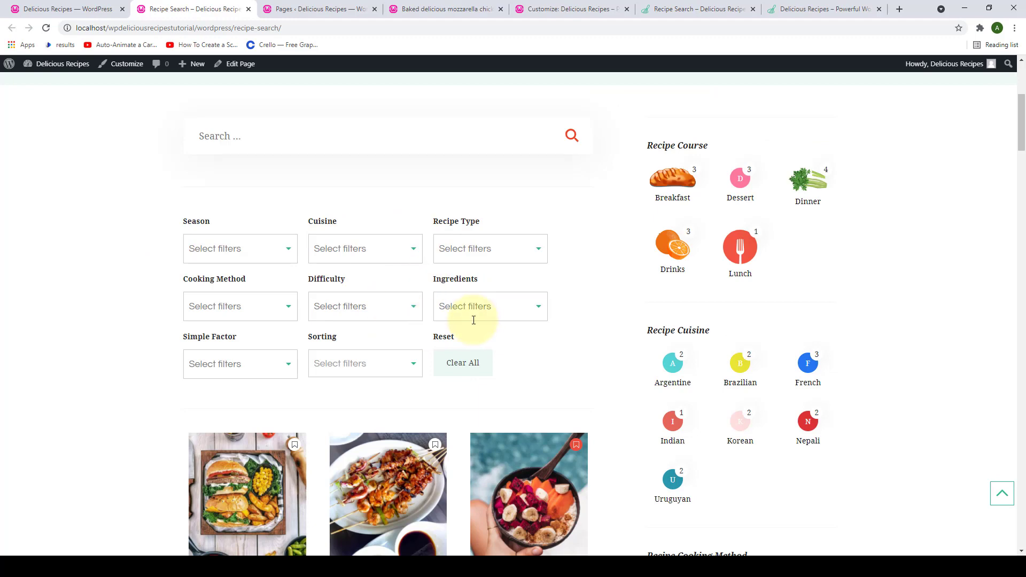
{"action": "scroll", "coordinate": [473, 319], "scroll_direction": "up", "scroll_amount": 4}
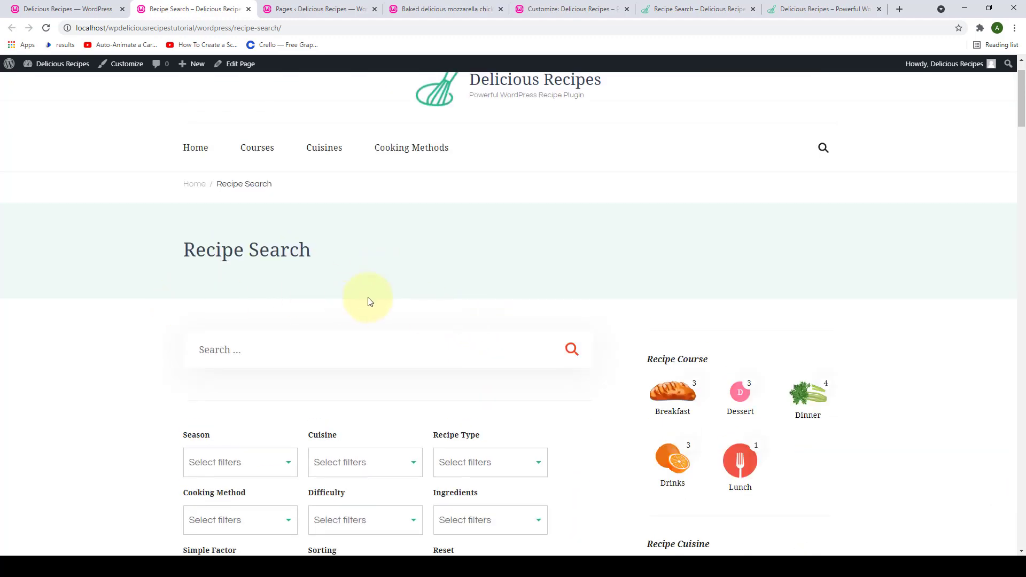
{"action": "scroll", "coordinate": [369, 297], "scroll_direction": "down", "scroll_amount": 2}
{"action": "scroll", "coordinate": [369, 297], "scroll_direction": "down", "scroll_amount": 2}
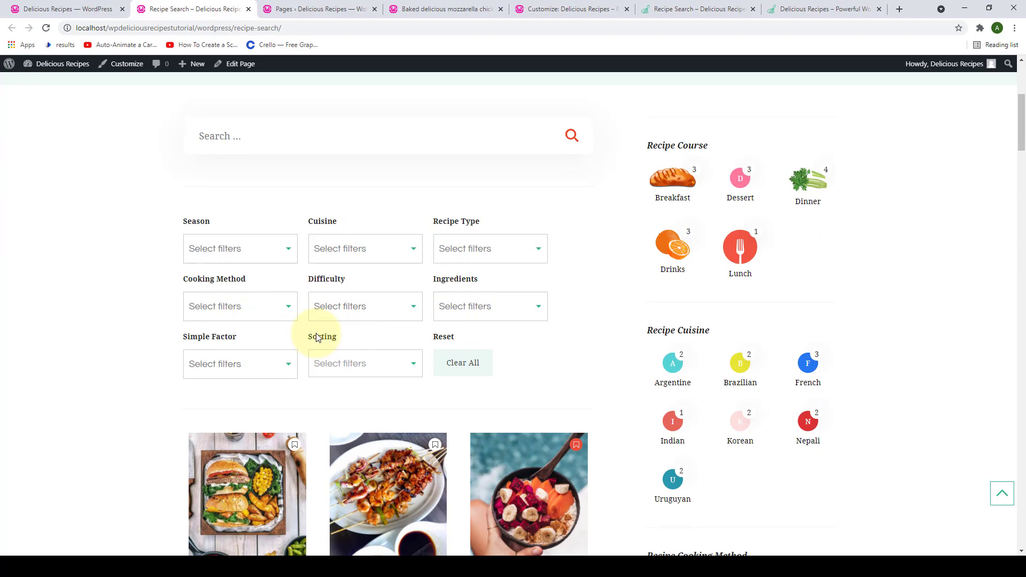
{"action": "left_click", "coordinate": [48, 9]}
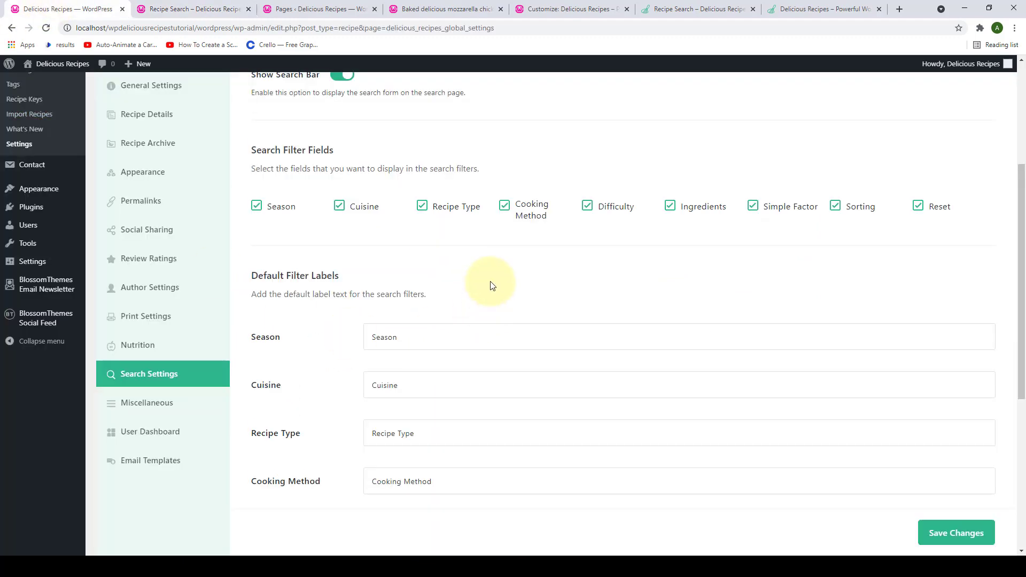
Change the Season default filter label to 'Weather'.
{"action": "scroll", "coordinate": [492, 285], "scroll_direction": "down", "scroll_amount": 3}
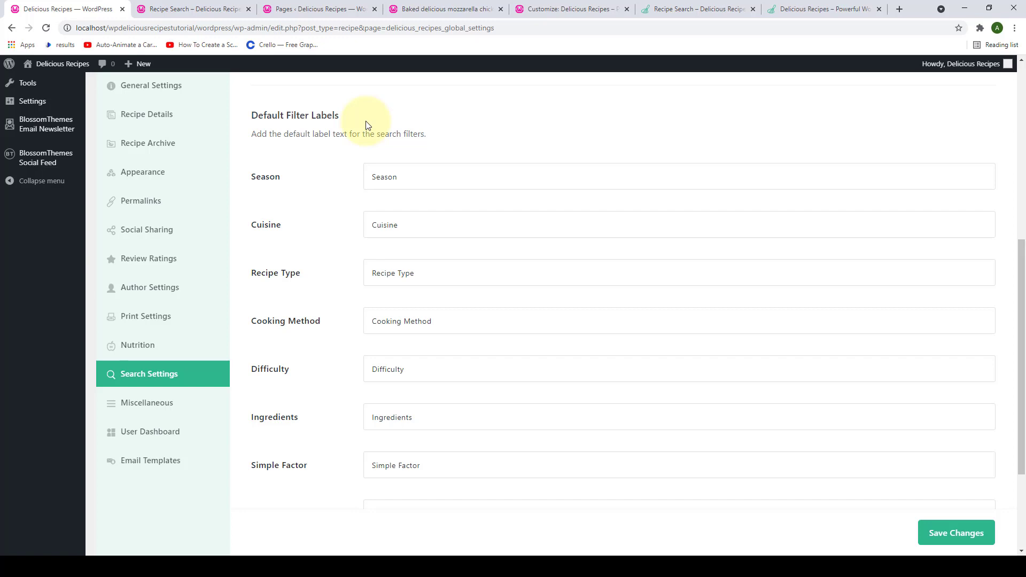
{"action": "scroll", "coordinate": [309, 201], "scroll_direction": "down", "scroll_amount": 3}
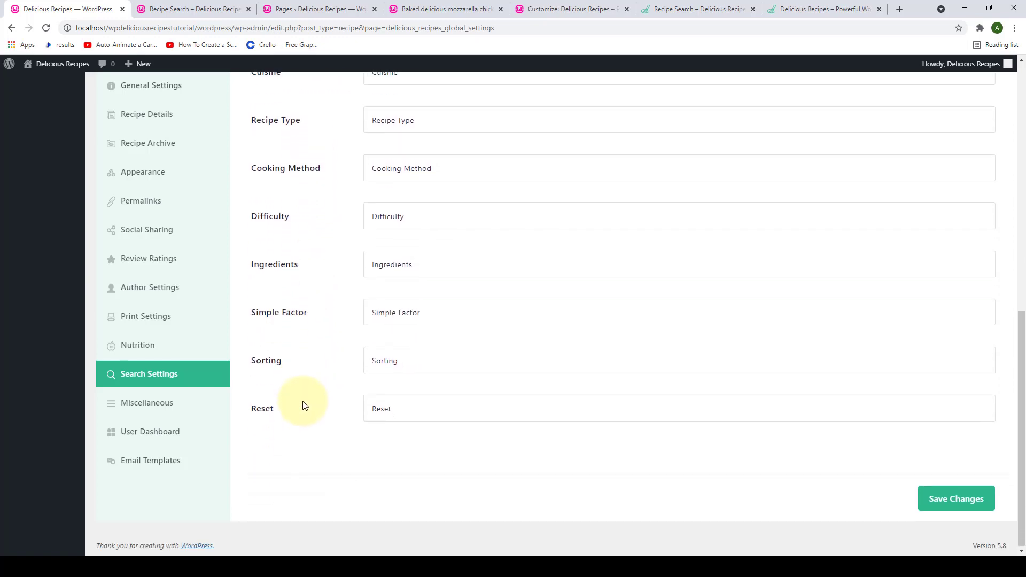
{"action": "scroll", "coordinate": [311, 400], "scroll_direction": "up", "scroll_amount": 2}
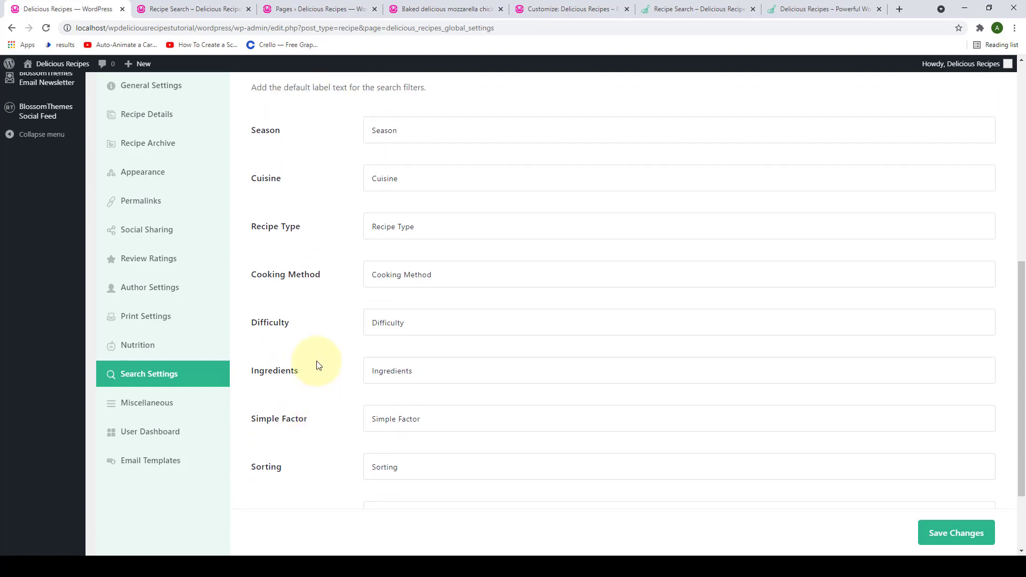
{"action": "scroll", "coordinate": [329, 209], "scroll_direction": "up", "scroll_amount": 1}
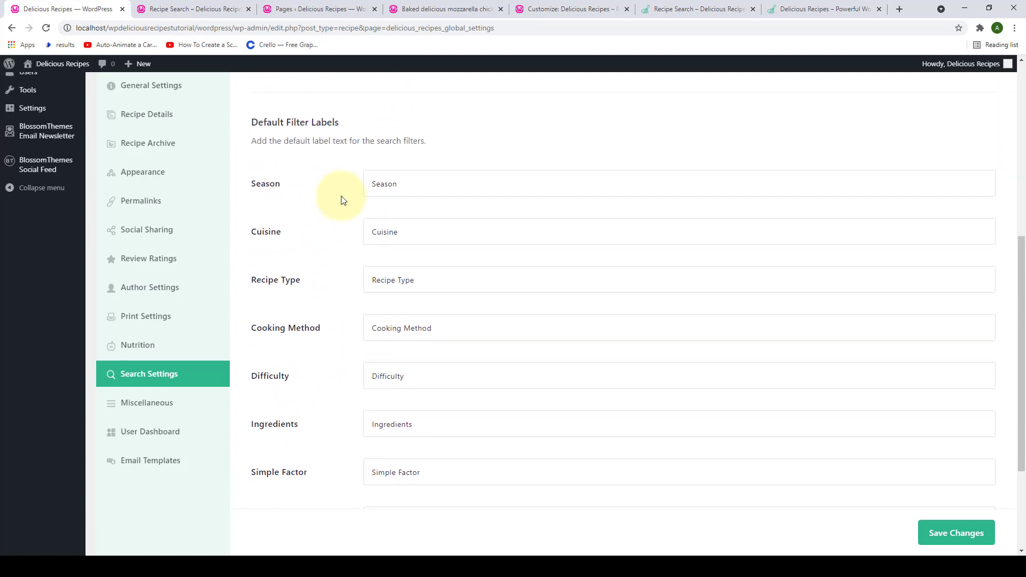
{"action": "left_click_drag", "start_coordinate": [419, 184], "coordinate": [372, 186]}
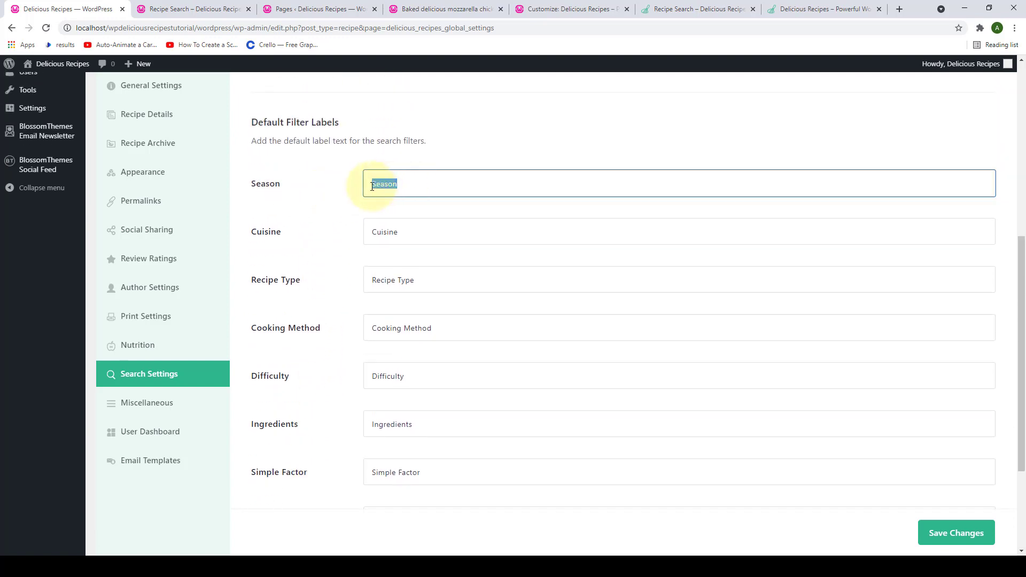
{"action": "key", "text": "BackSpace"}
{"action": "type", "text": "Weather"}
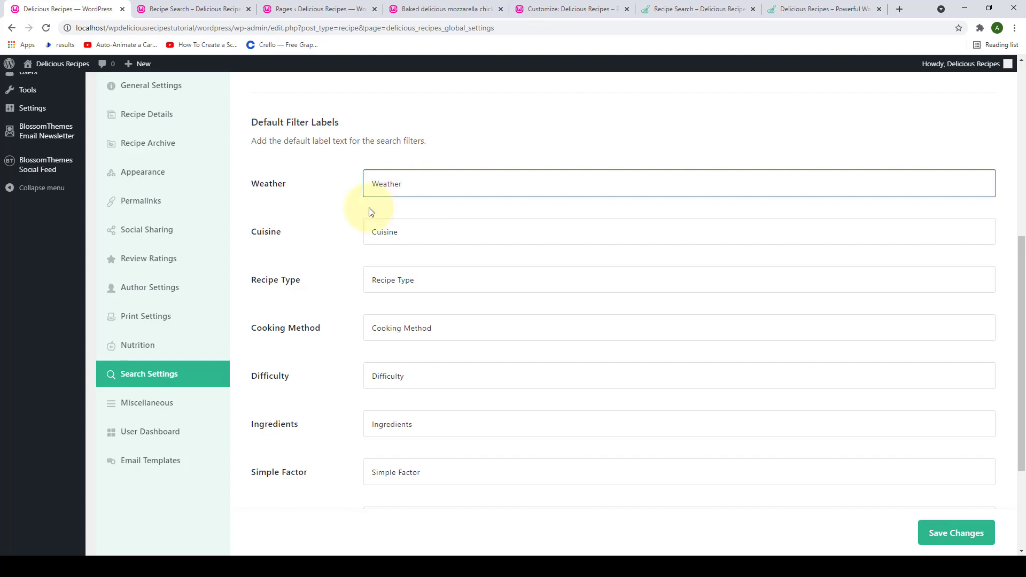
Change the Cuisine label to 'Foods' and save the settings.
{"action": "scroll", "coordinate": [398, 211], "scroll_direction": "down", "scroll_amount": 3}
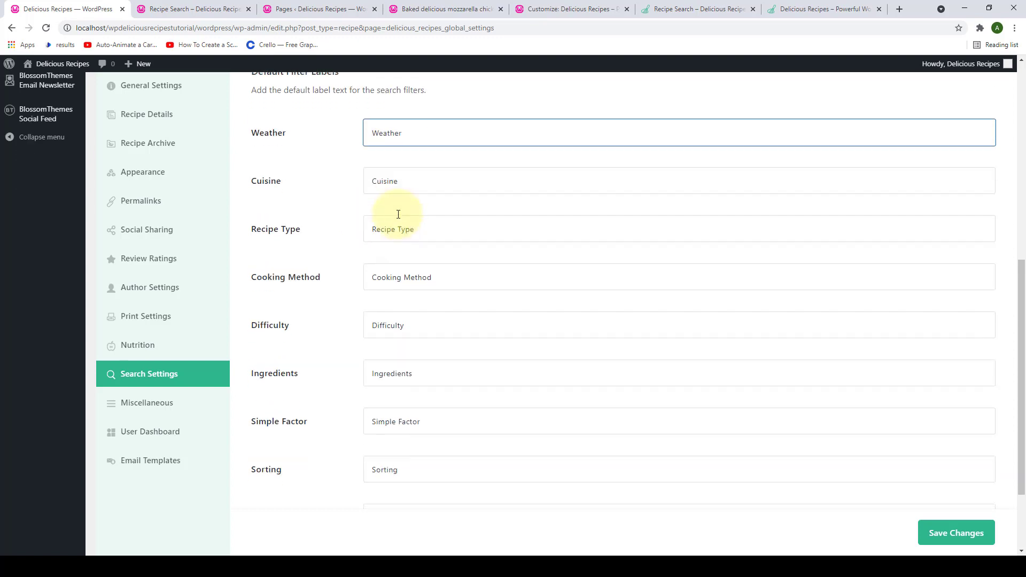
{"action": "scroll", "coordinate": [389, 275], "scroll_direction": "up", "scroll_amount": 2}
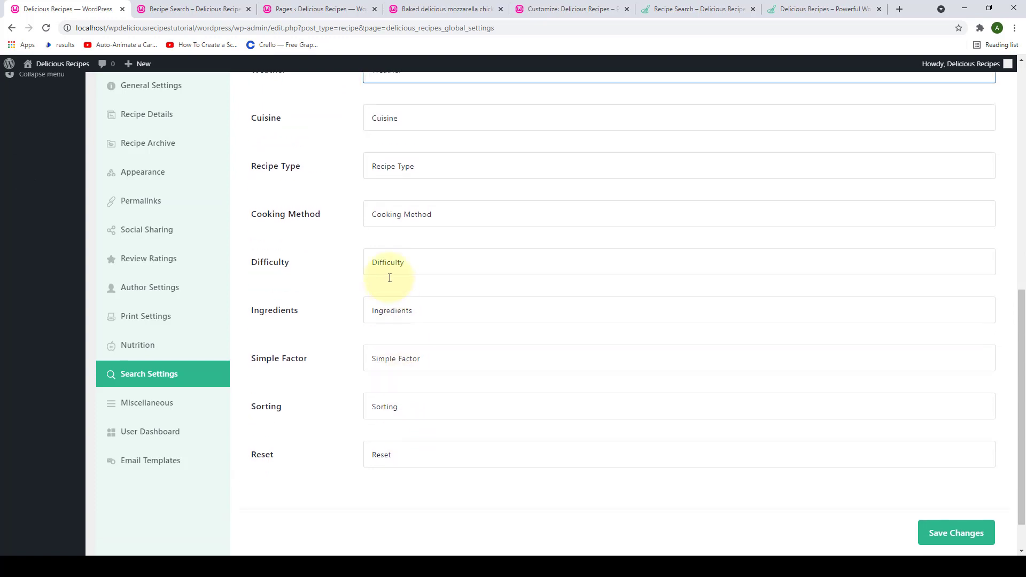
{"action": "left_click_drag", "start_coordinate": [408, 179], "coordinate": [367, 180]}
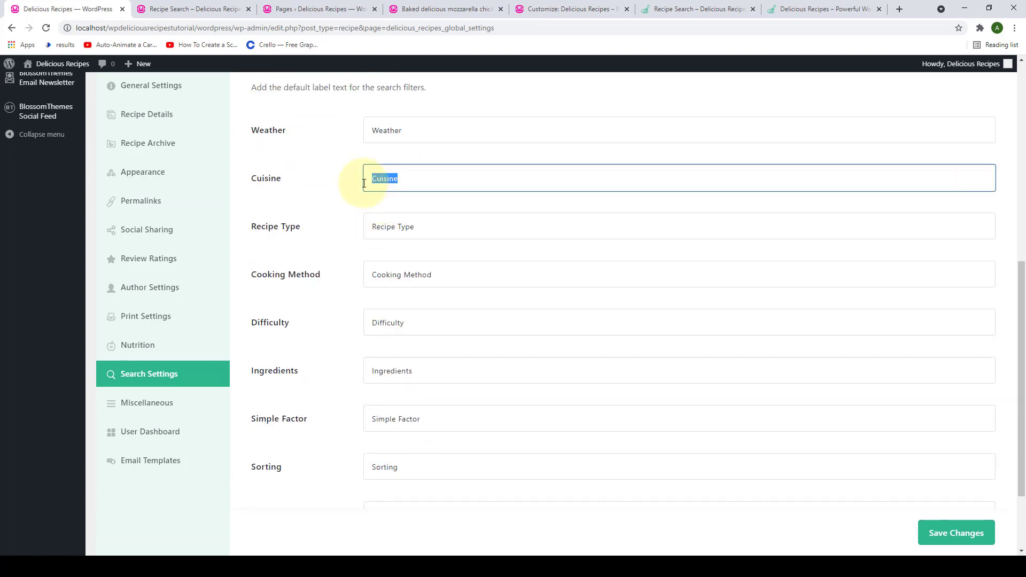
{"action": "key", "text": "BackSpace"}
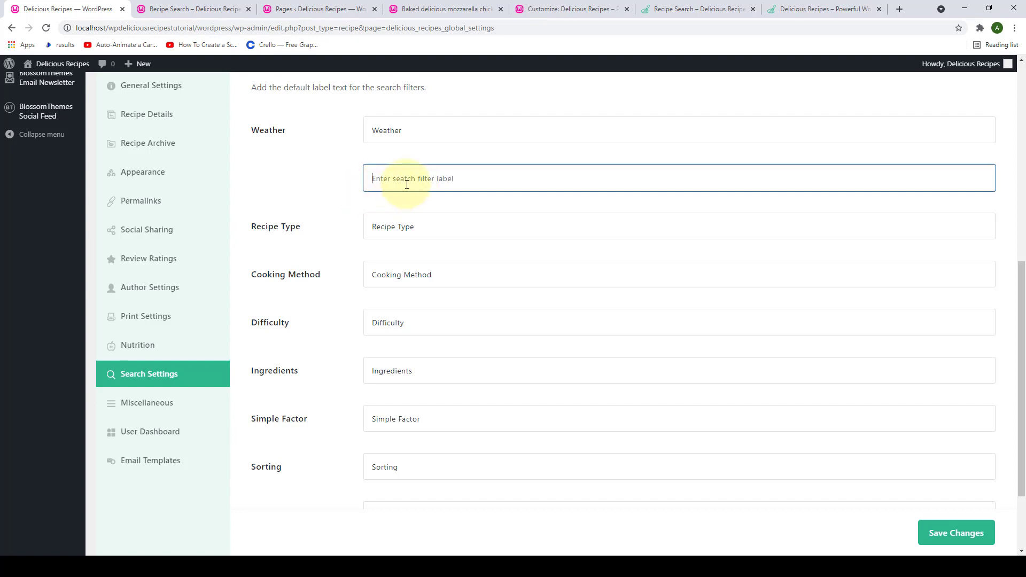
{"action": "type", "text": "Foods"}
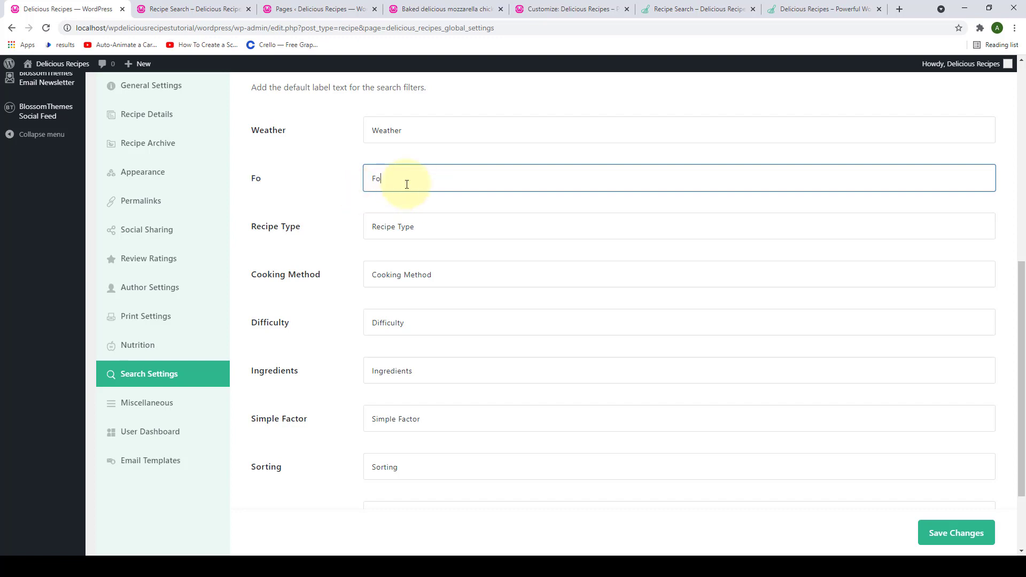
{"action": "left_click", "coordinate": [955, 533]}
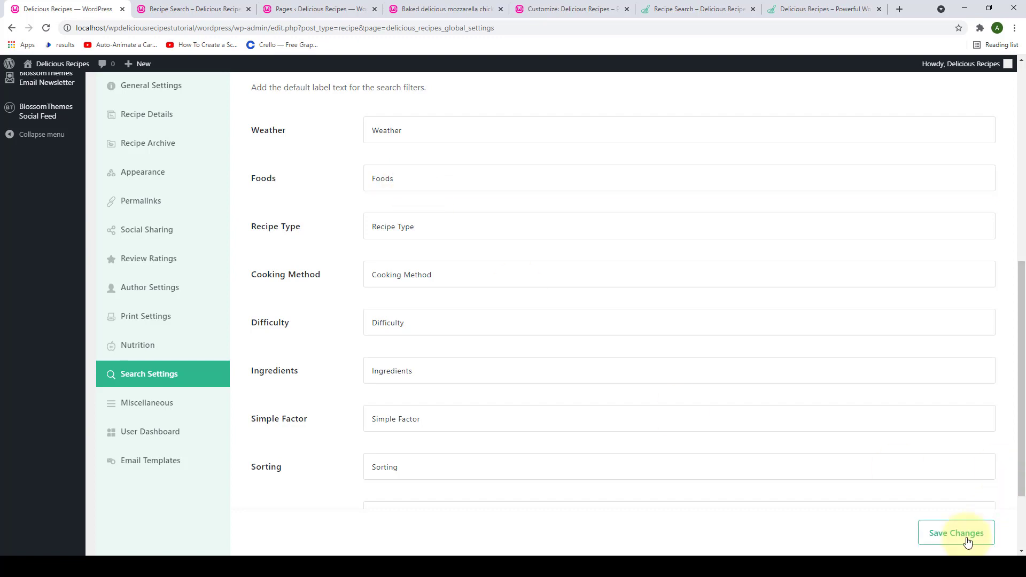
{"action": "left_click", "coordinate": [226, 5]}
{"action": "scroll", "coordinate": [300, 170], "scroll_direction": "up", "scroll_amount": 2}
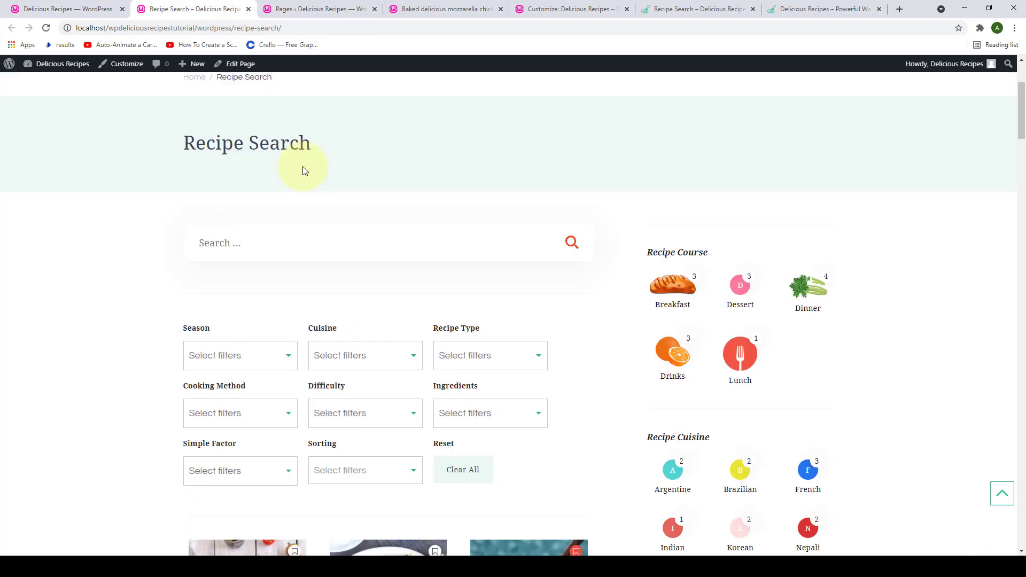
{"action": "scroll", "coordinate": [302, 170], "scroll_direction": "down", "scroll_amount": 2}
{"action": "left_click", "coordinate": [46, 28]}
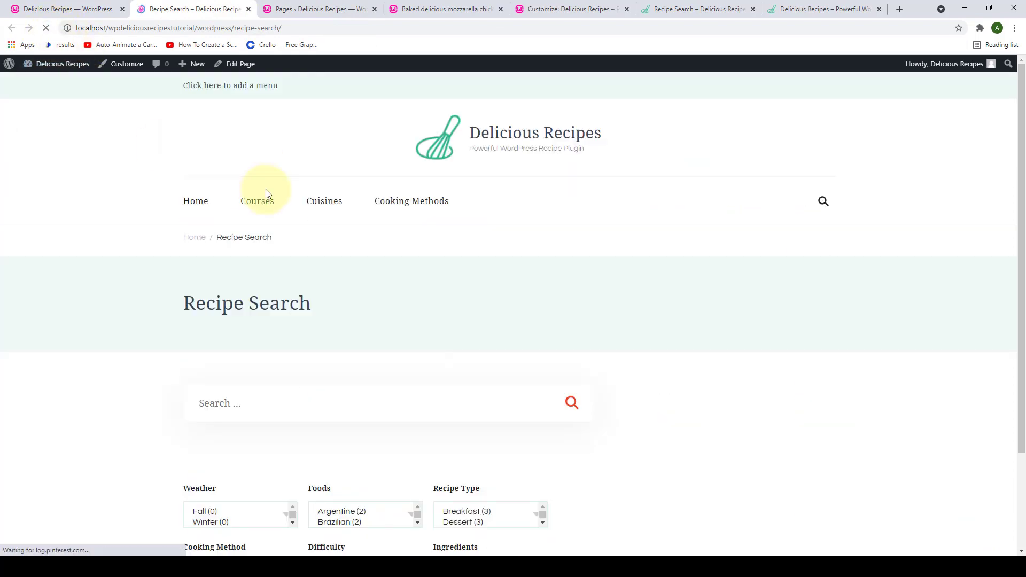
{"action": "scroll", "coordinate": [267, 193], "scroll_direction": "down", "scroll_amount": 6}
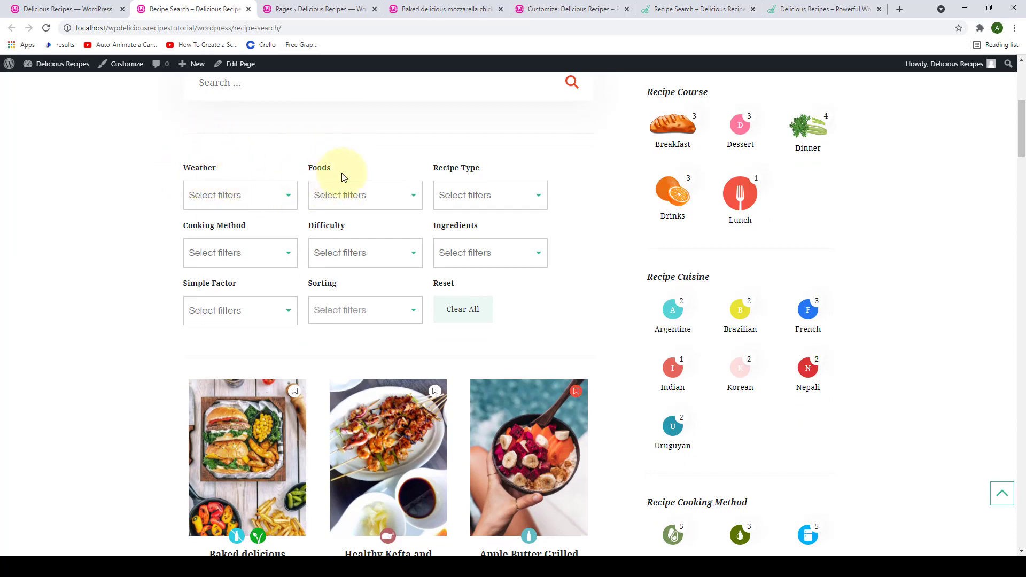
{"action": "left_click", "coordinate": [91, 9]}
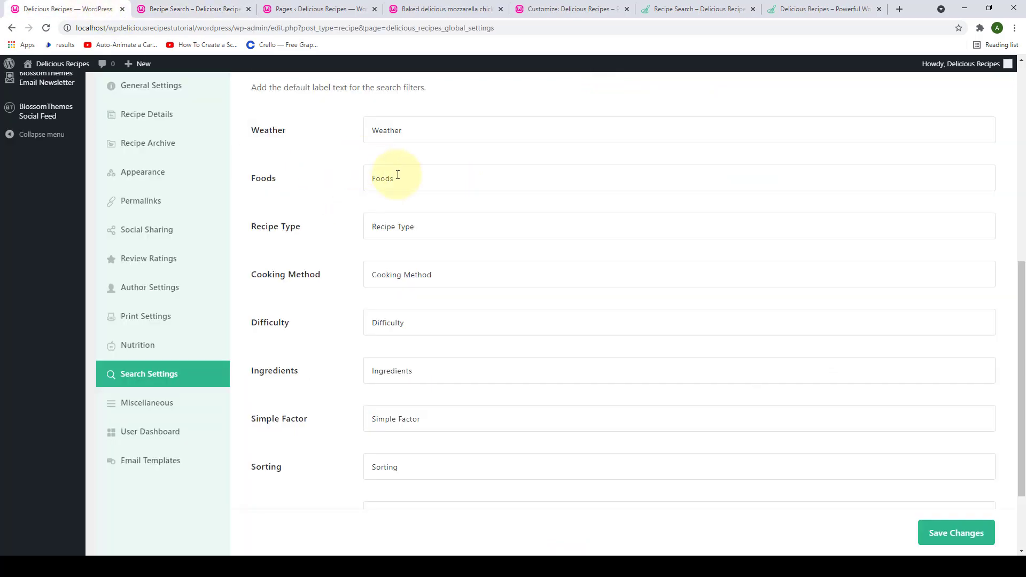
Change the labels back from 'Foods' to 'Cuisine' and 'Weather' to 'Season'.
{"action": "left_click_drag", "start_coordinate": [398, 175], "coordinate": [369, 179]}
{"action": "key", "text": "BackSpace"}
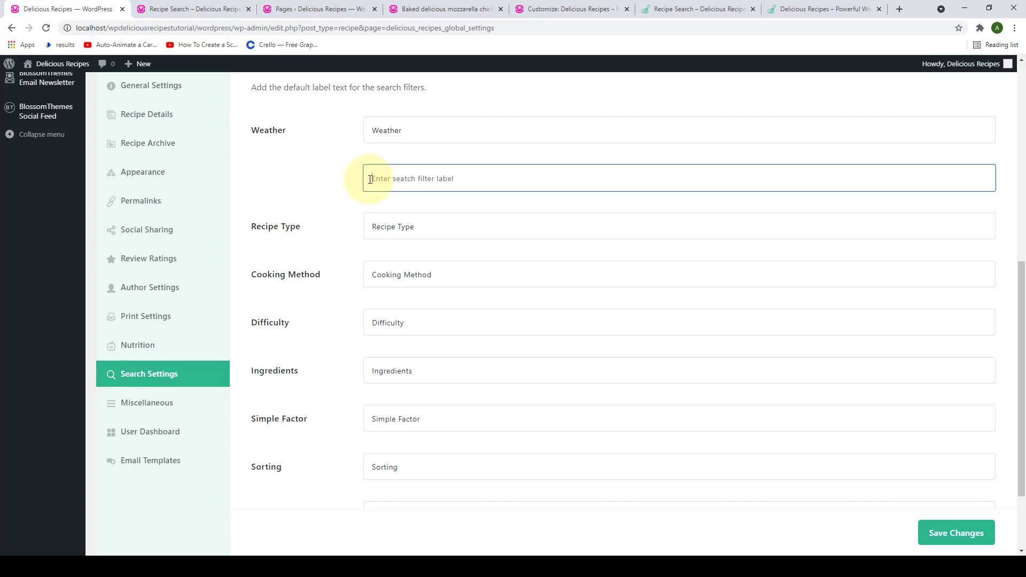
{"action": "scroll", "coordinate": [369, 194], "scroll_direction": "down", "scroll_amount": 2}
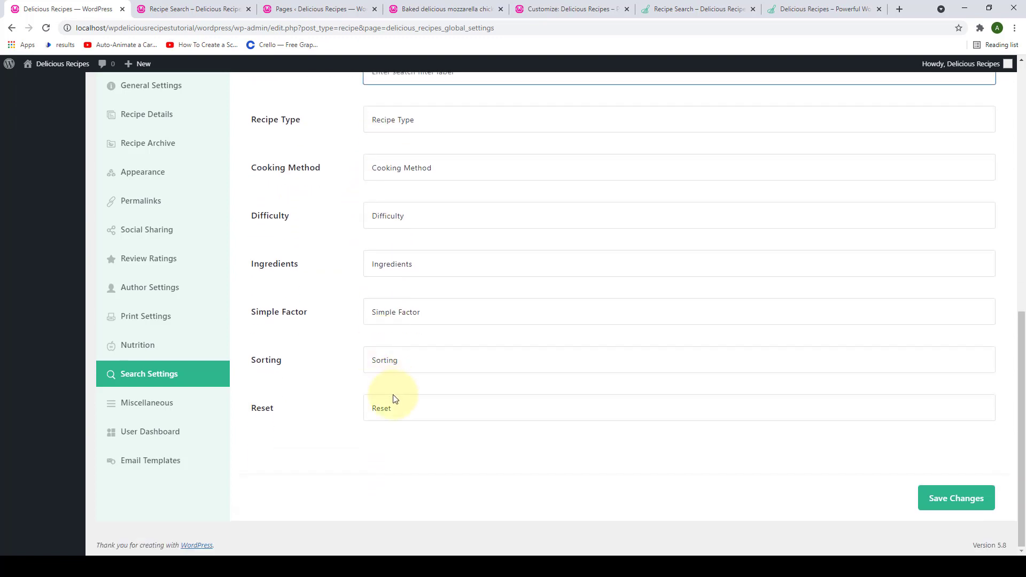
{"action": "scroll", "coordinate": [394, 399], "scroll_direction": "up", "scroll_amount": 3}
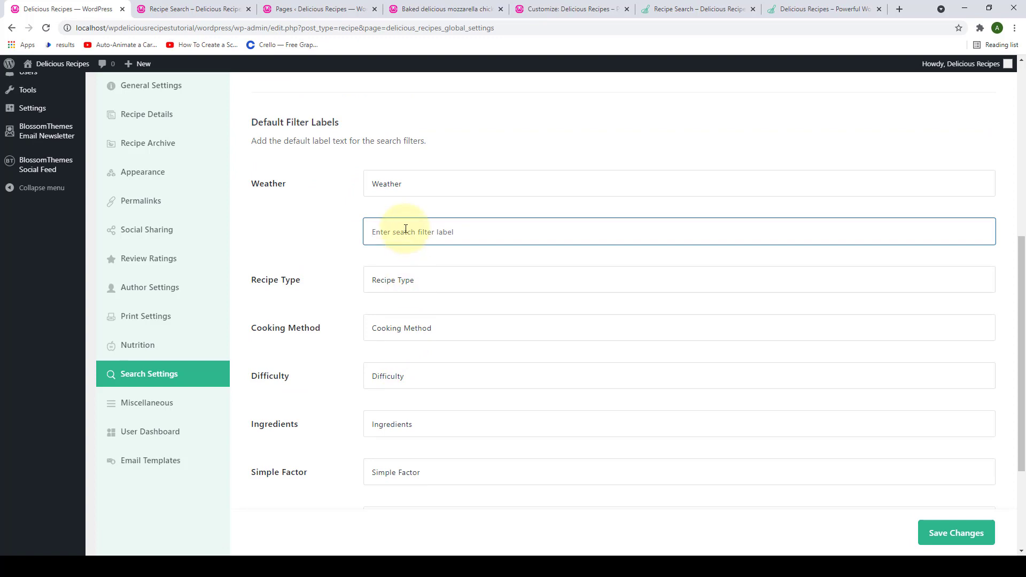
{"action": "type", "text": "Cuisine"}
{"action": "double_click", "coordinate": [410, 188]}
{"action": "type", "text": "Seas"}
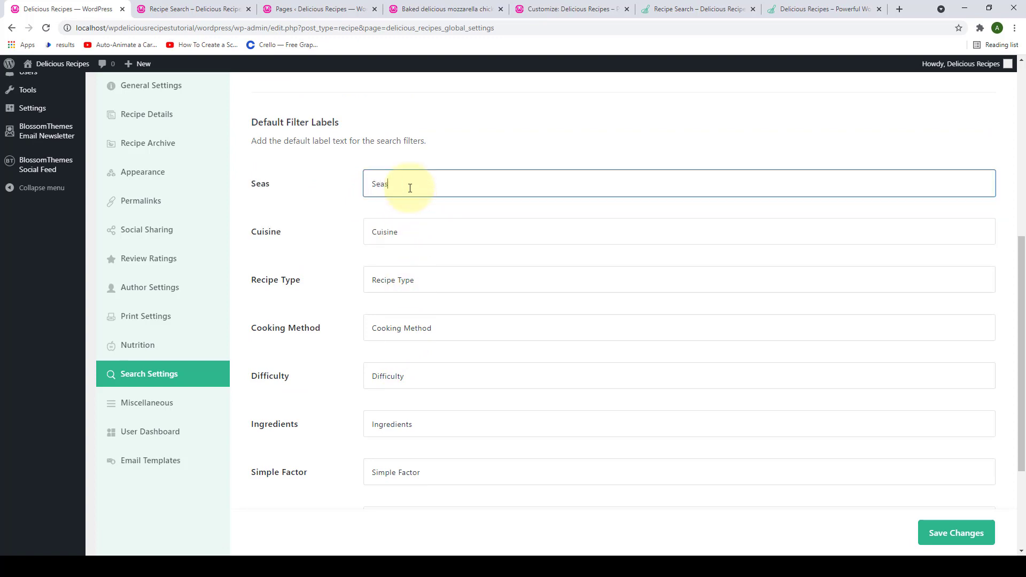
{"action": "type", "text": "on"}
Save and reload Recipe Search to confirm the restored labels.
{"action": "left_click", "coordinate": [949, 532]}
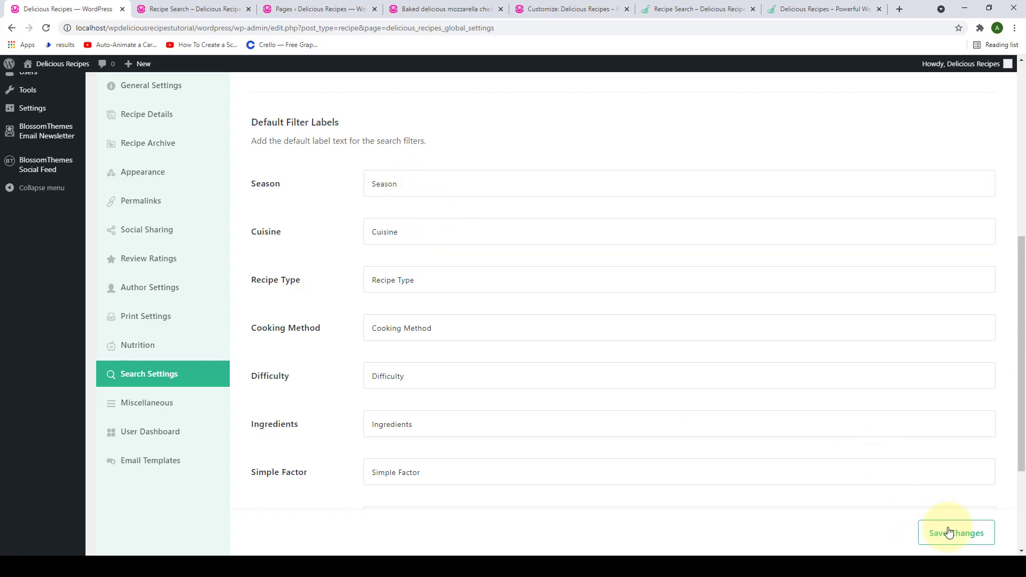
{"action": "left_click", "coordinate": [211, 9]}
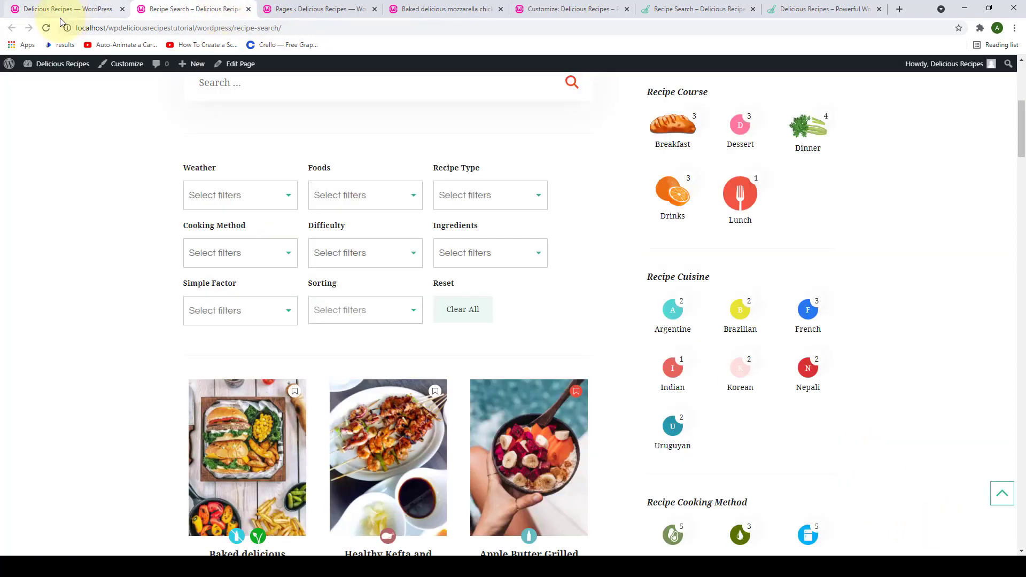
{"action": "left_click", "coordinate": [46, 28]}
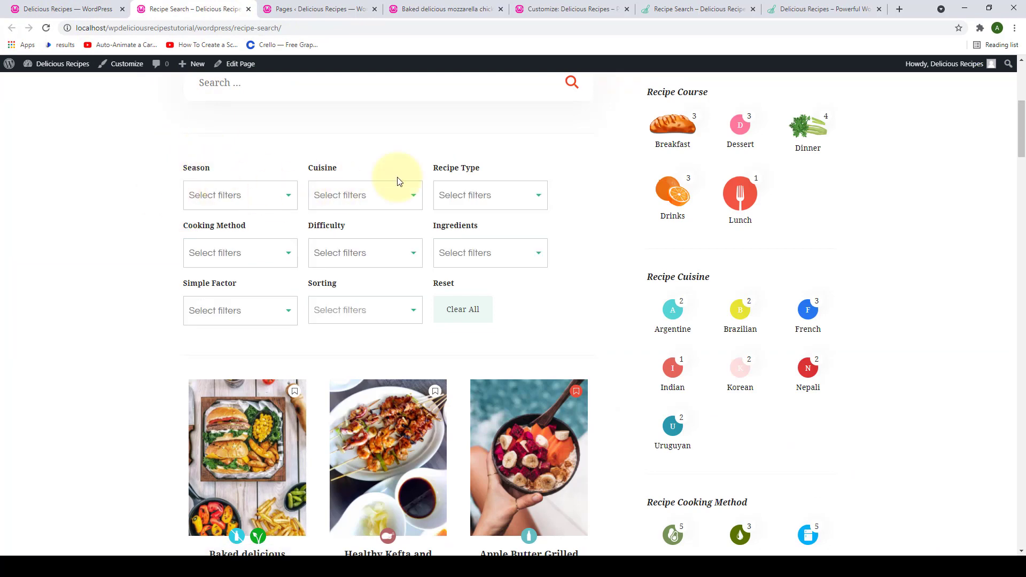
{"action": "scroll", "coordinate": [172, 103], "scroll_direction": "down", "scroll_amount": 1}
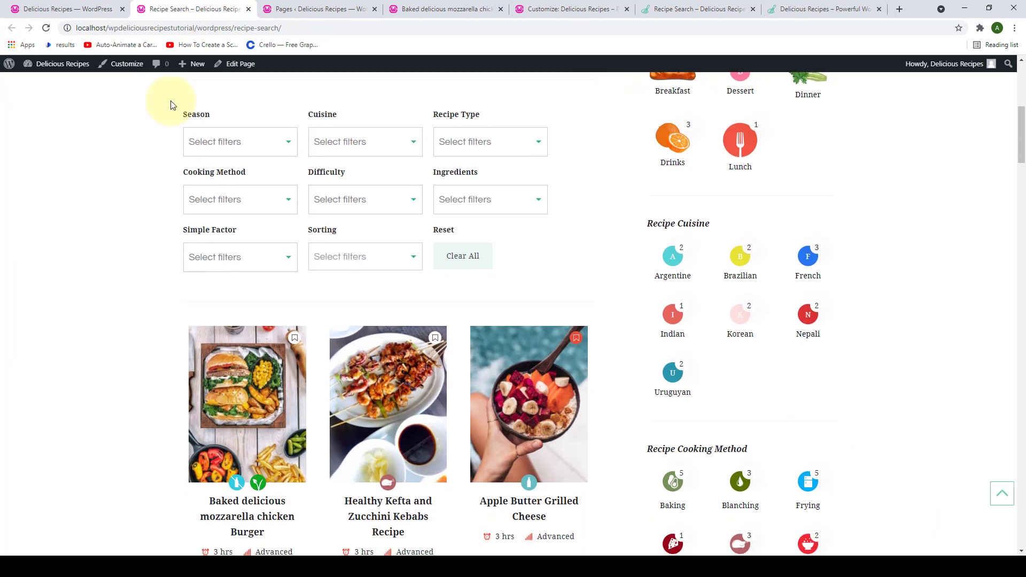
Back on the admin Search Settings page, switch to Miscellaneous settings, showing custom icons and the tonne (t) unit.
{"action": "left_click", "coordinate": [64, 9]}
{"action": "scroll", "coordinate": [449, 203], "scroll_direction": "up", "scroll_amount": 1}
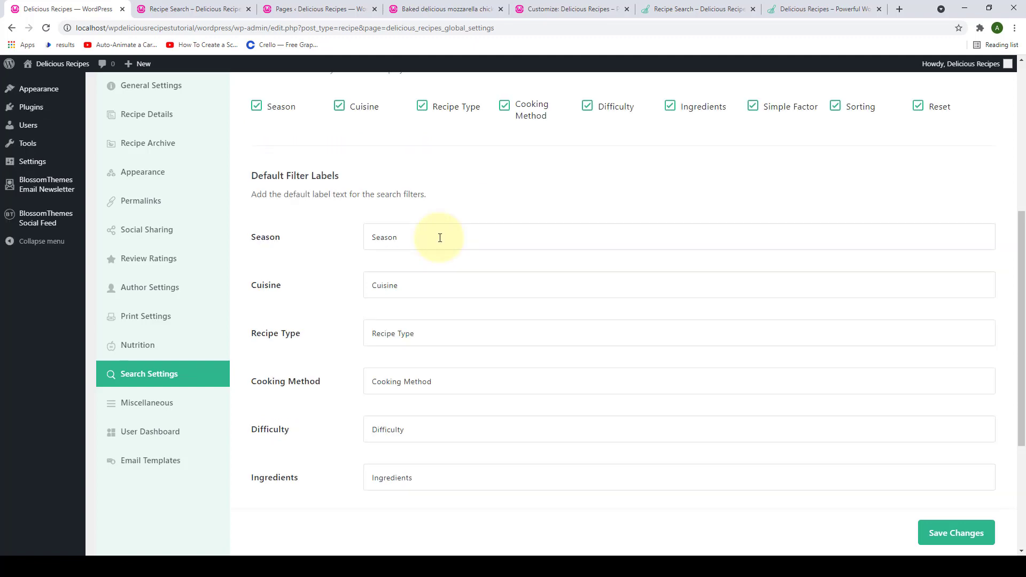
{"action": "scroll", "coordinate": [437, 235], "scroll_direction": "down", "scroll_amount": 4}
{"action": "scroll", "coordinate": [474, 418], "scroll_direction": "up", "scroll_amount": 6}
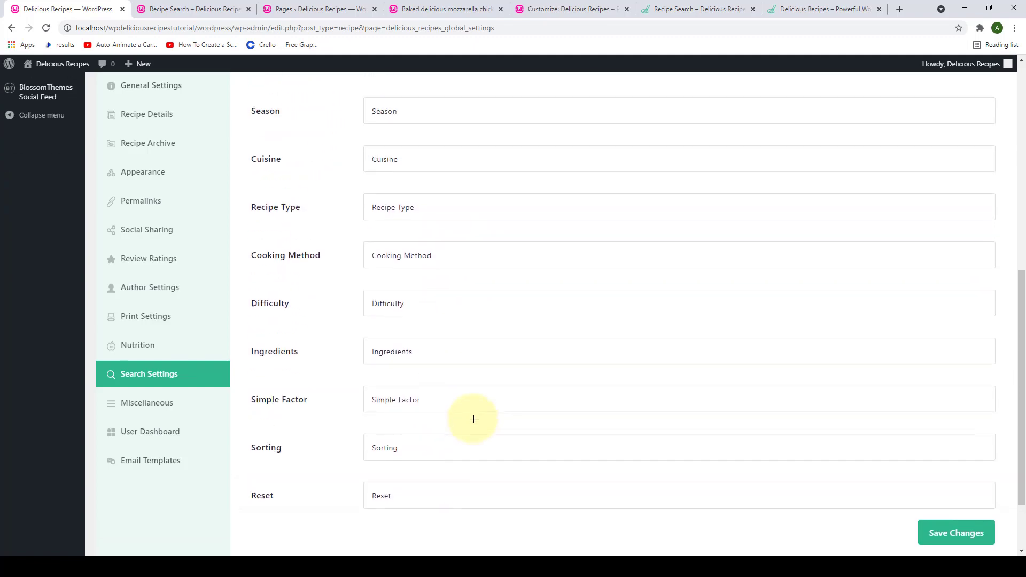
{"action": "left_click", "coordinate": [183, 413]}
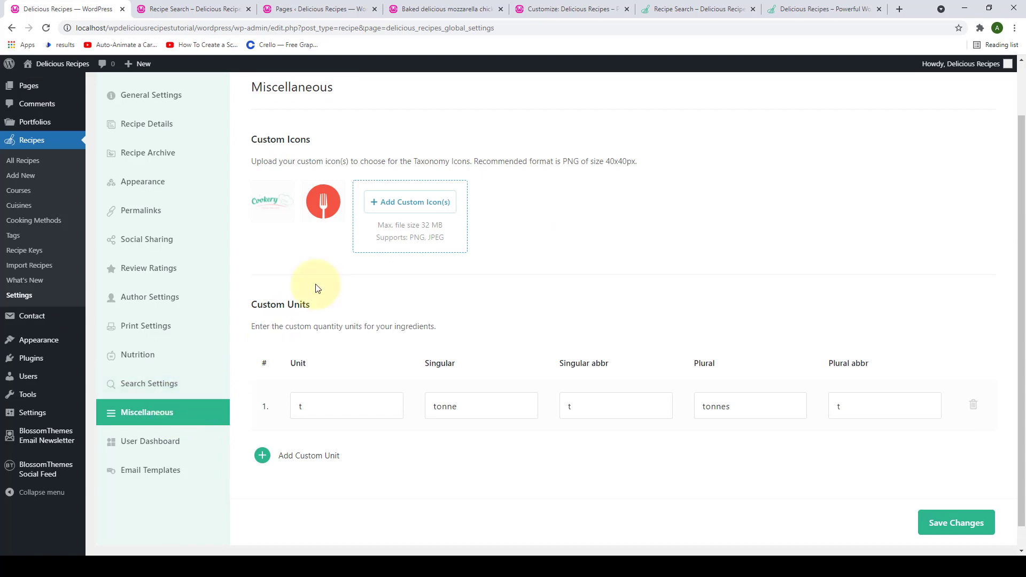
{"action": "scroll", "coordinate": [319, 290], "scroll_direction": "down", "scroll_amount": 1}
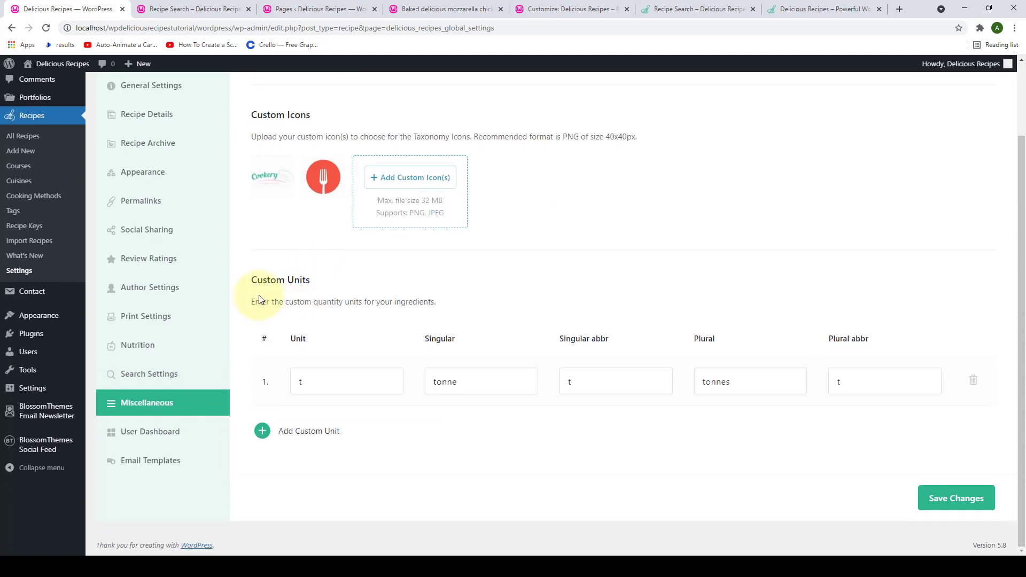